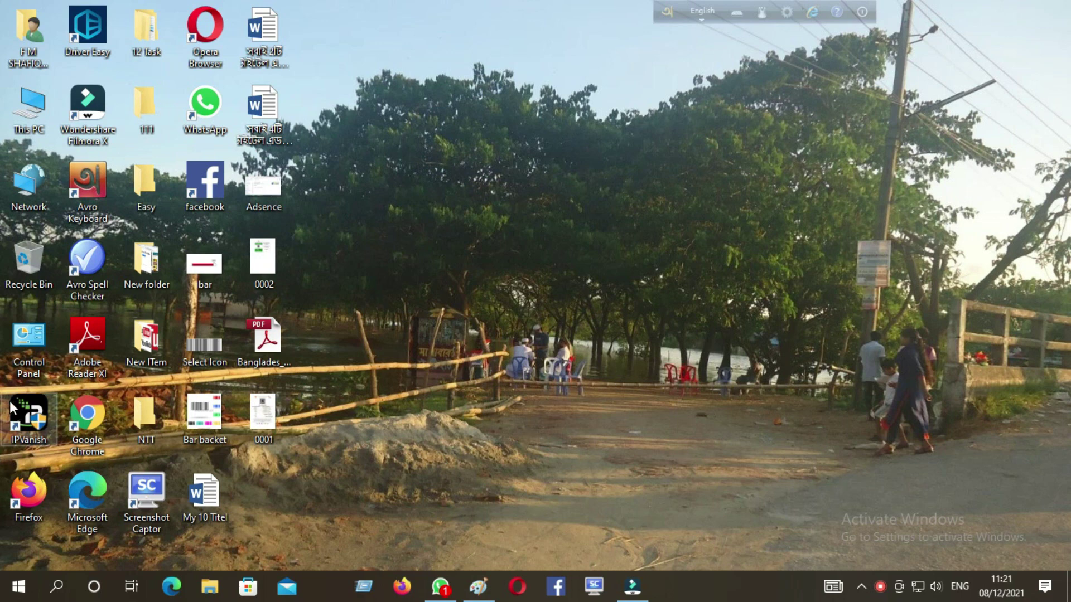
- Open the IPVanish VPN application and maximize its window
double_click(17, 413)
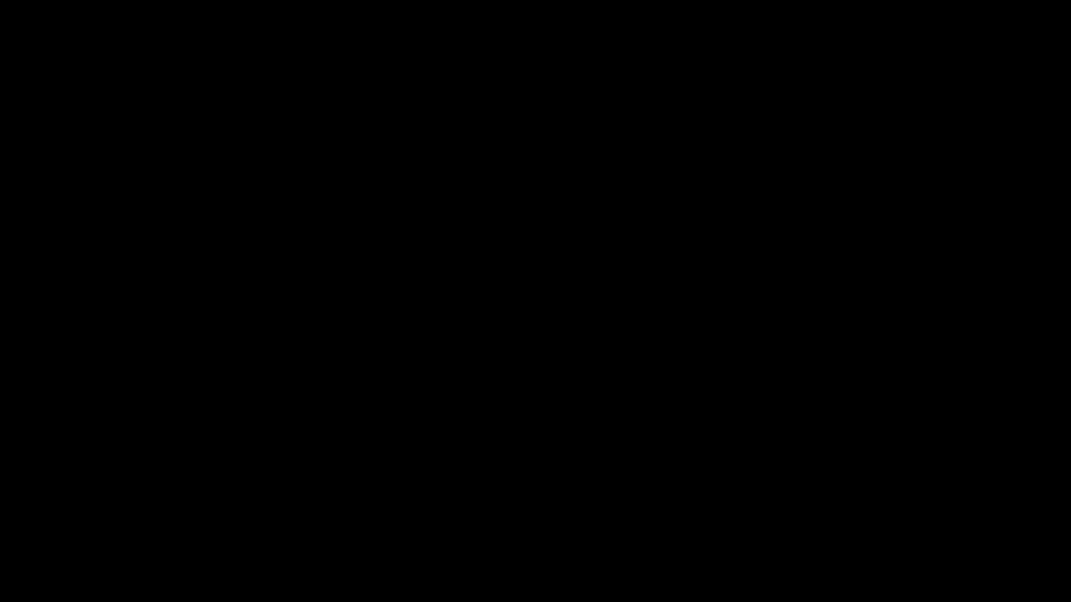
click(448, 400)
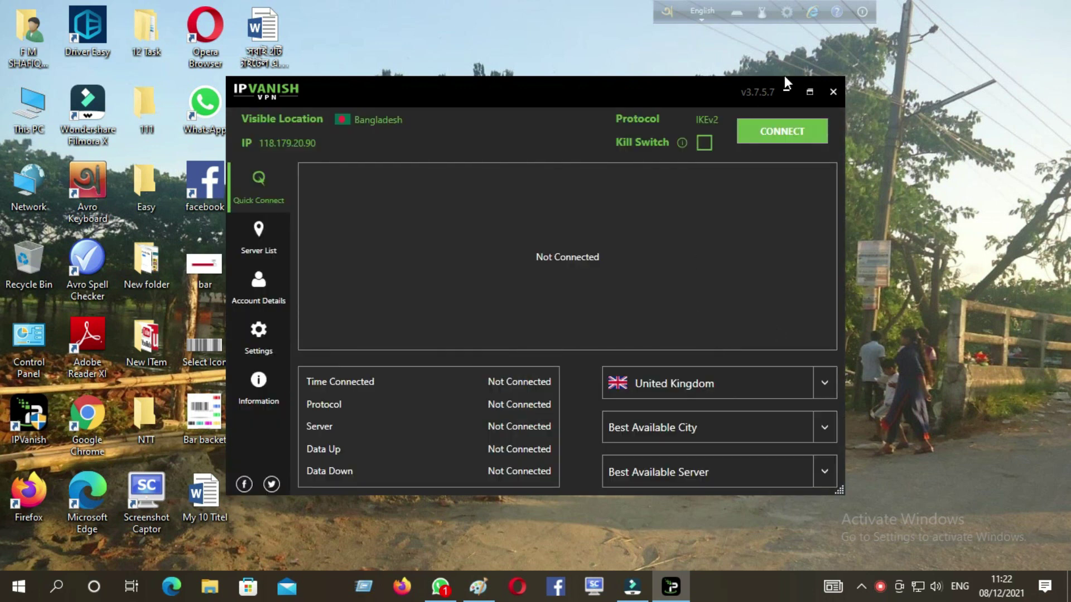
click(807, 92)
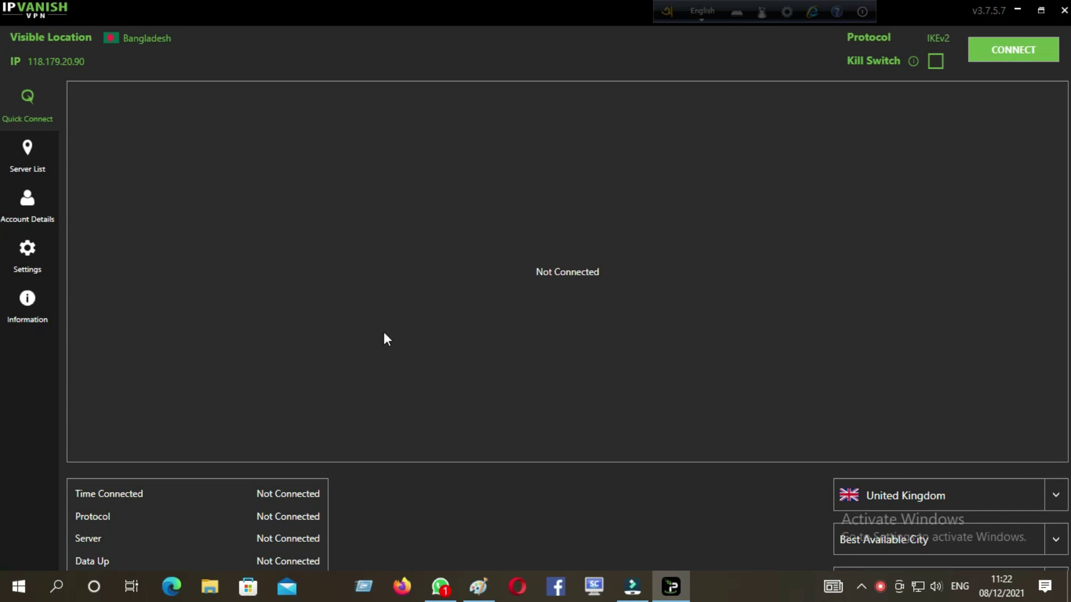
- Connect the VPN to the Sydney, Australia server and minimize IPVanish after checking the connection
click(28, 152)
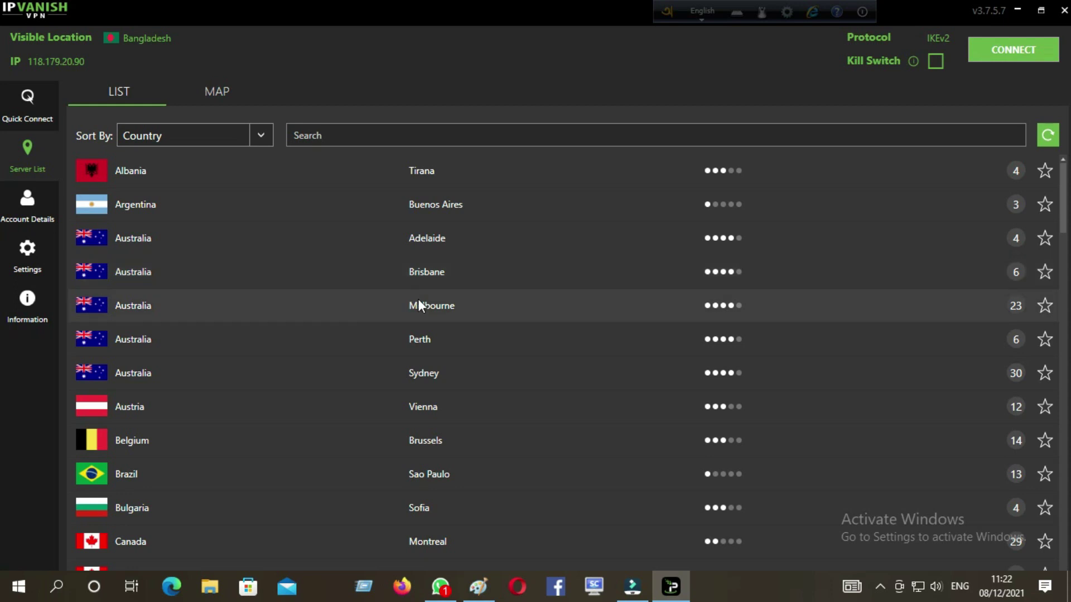
click(417, 376)
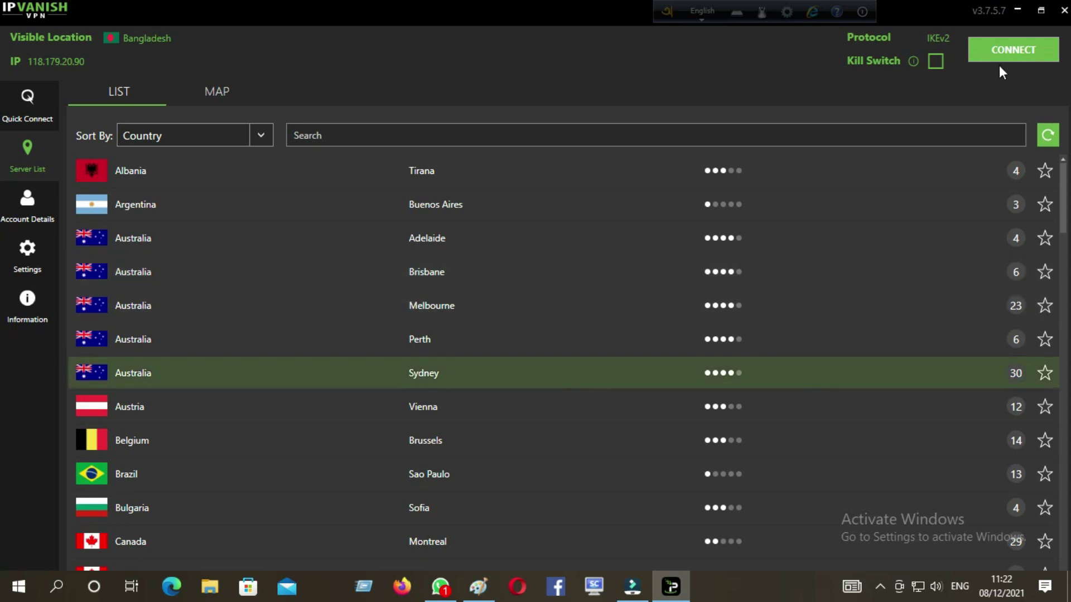
click(1010, 49)
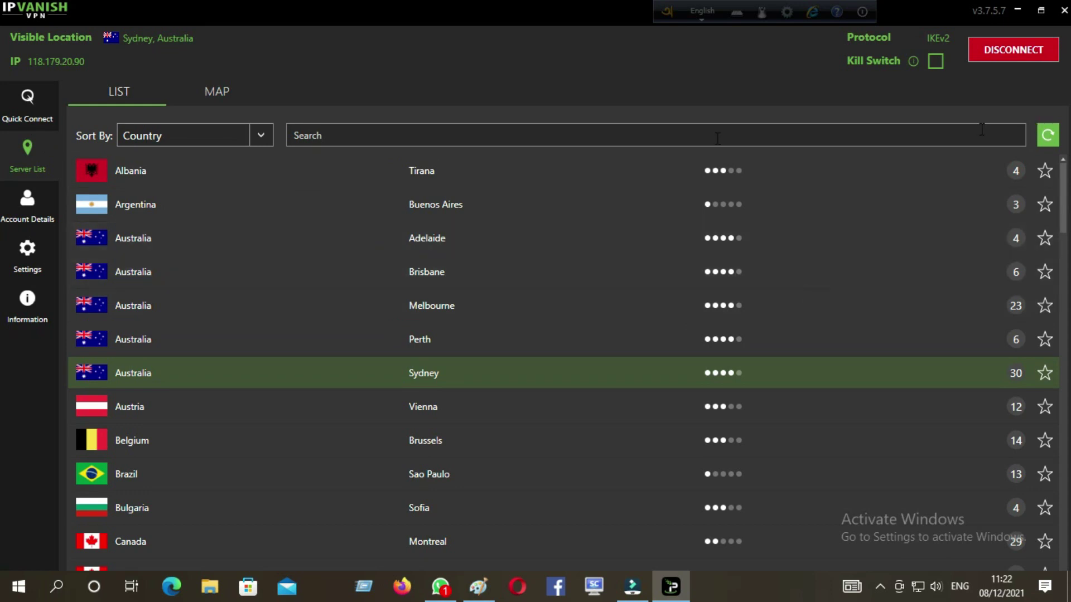
click(27, 101)
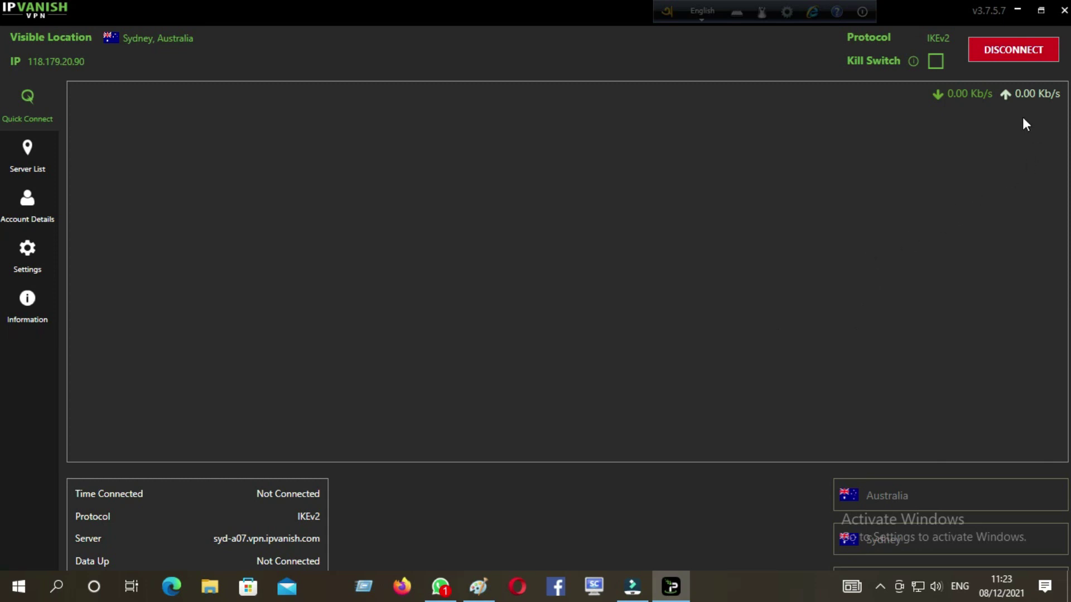
click(1016, 11)
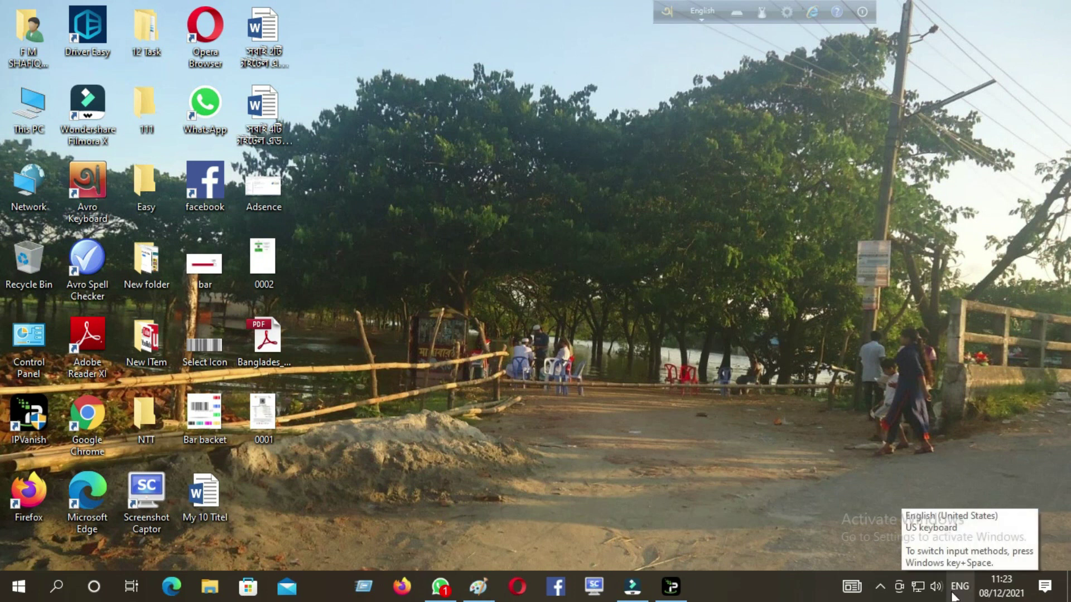
- Set the Windows time zone to (UTC+10:00) Canberra, Melbourne, Sydney and close the date and time settings
right_click(1009, 577)
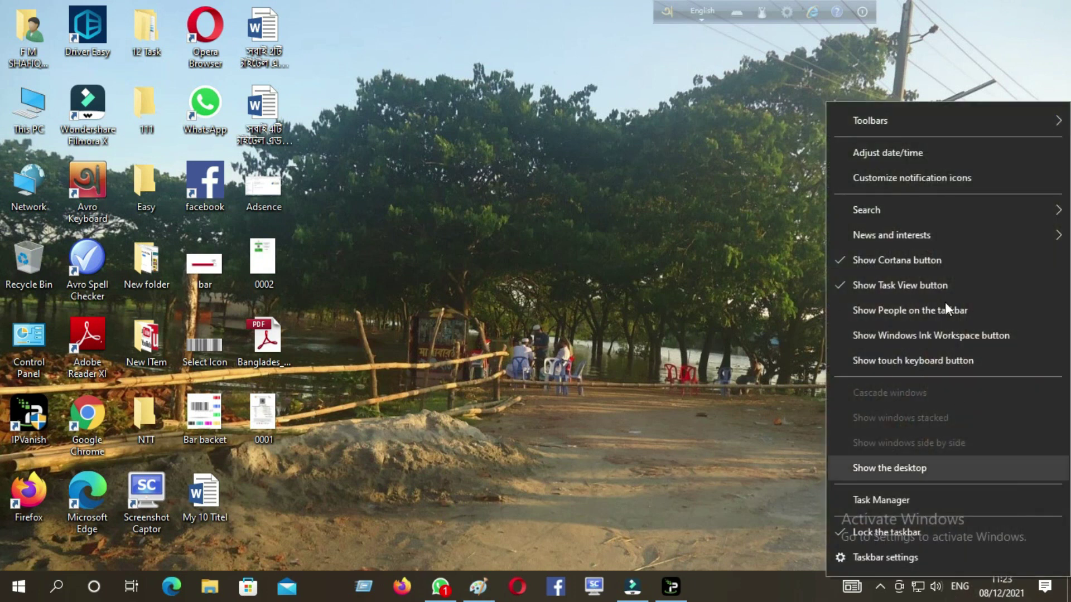
click(928, 156)
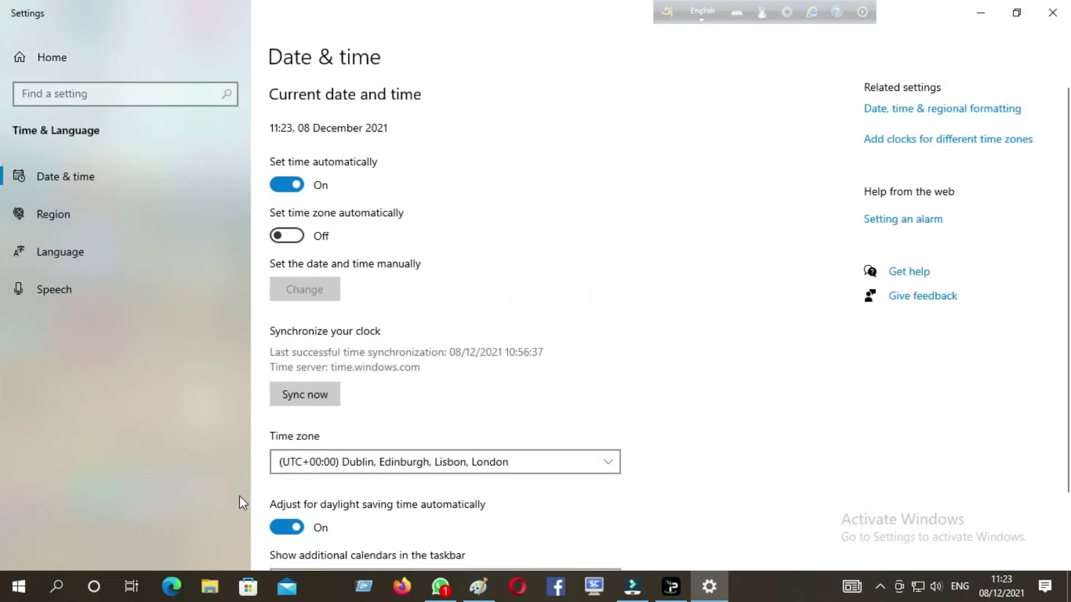
click(610, 466)
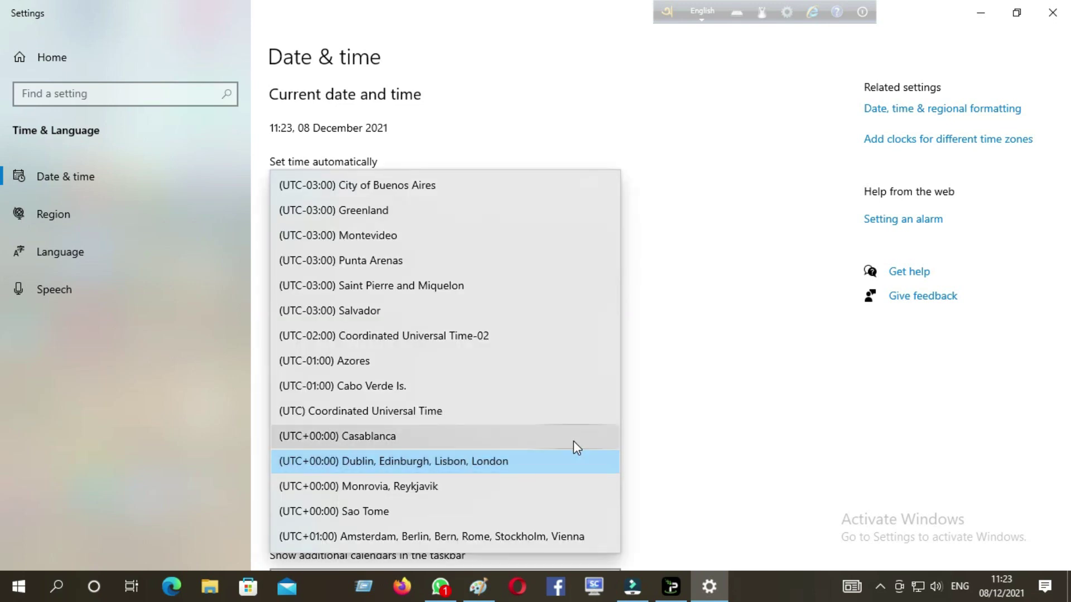
scroll(574, 440, down, 1)
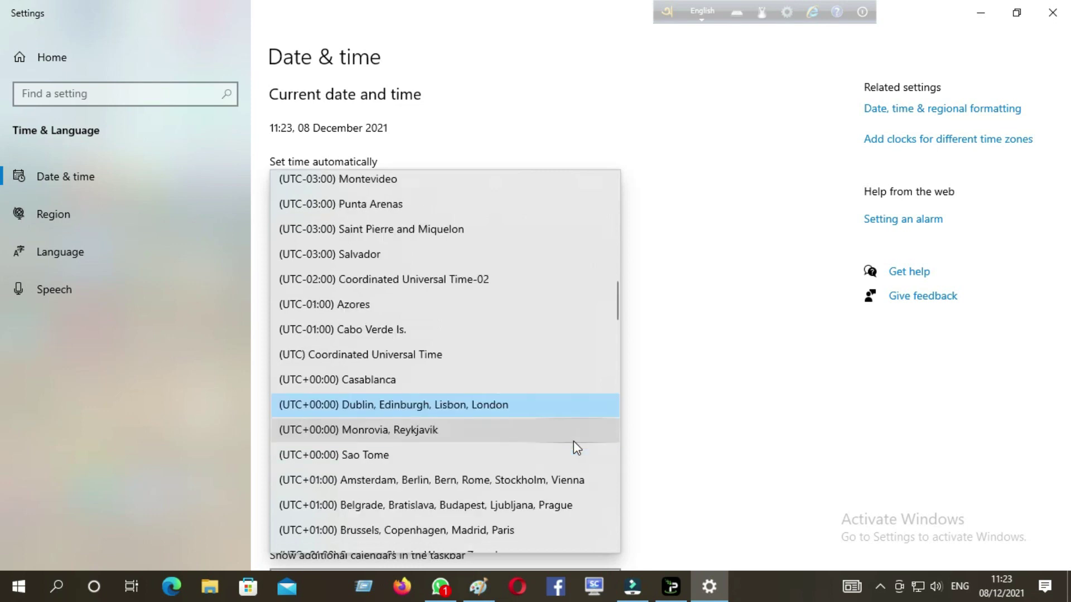
scroll(573, 441, down, 1)
scroll(573, 441, down, 2)
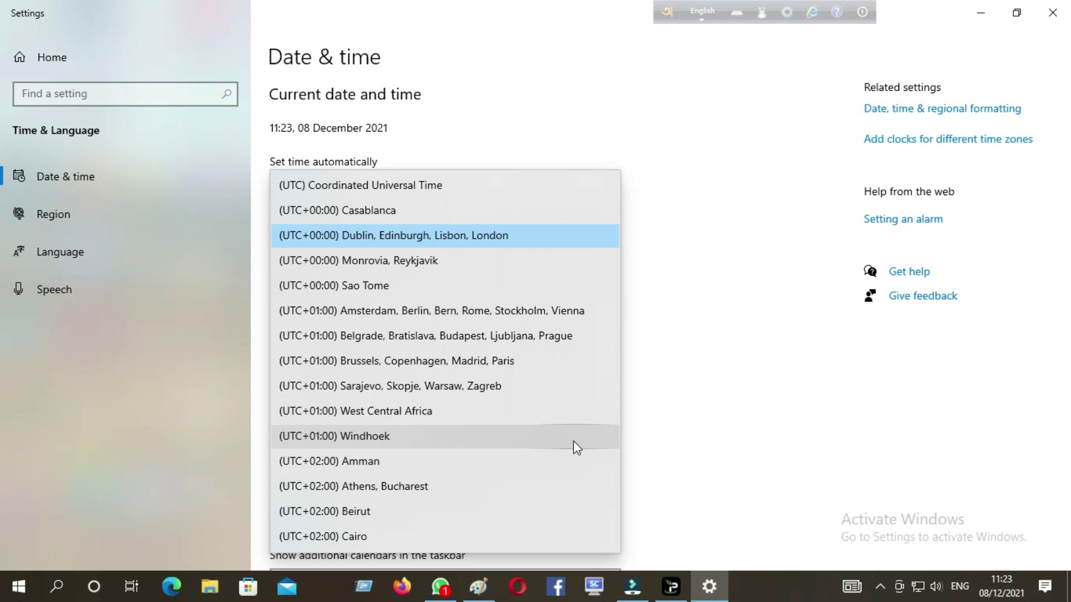
scroll(574, 441, down, 1)
scroll(573, 441, down, 5)
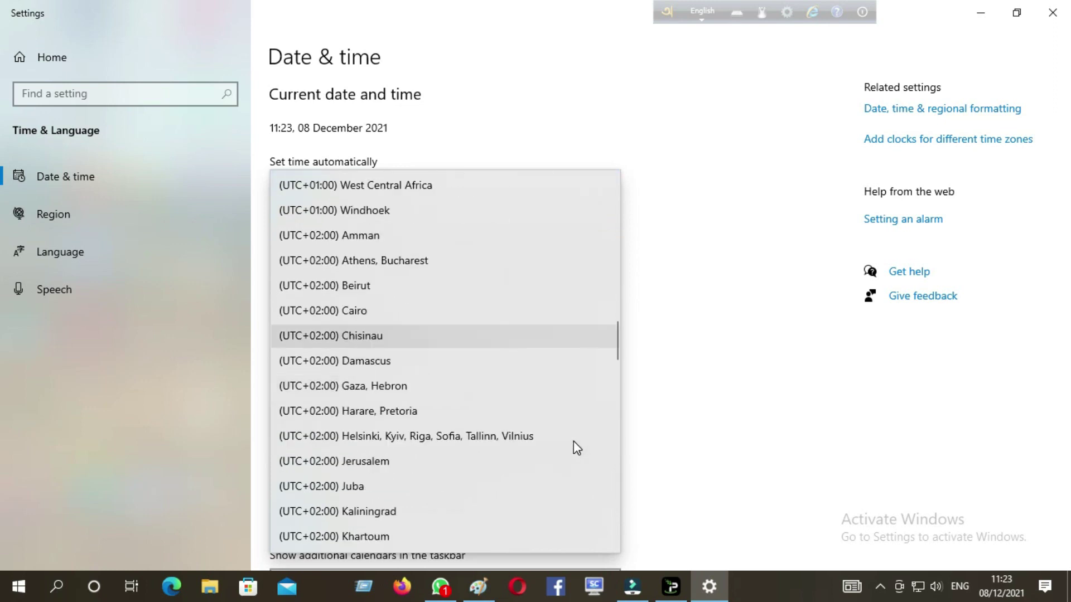
scroll(573, 440, down, 2)
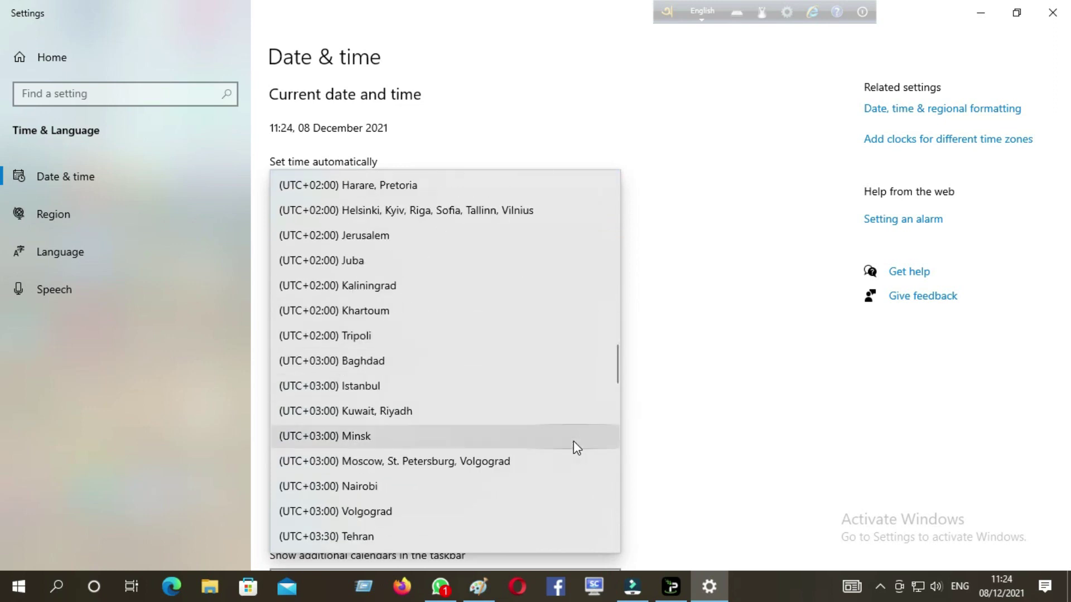
scroll(573, 440, down, 4)
scroll(574, 440, down, 8)
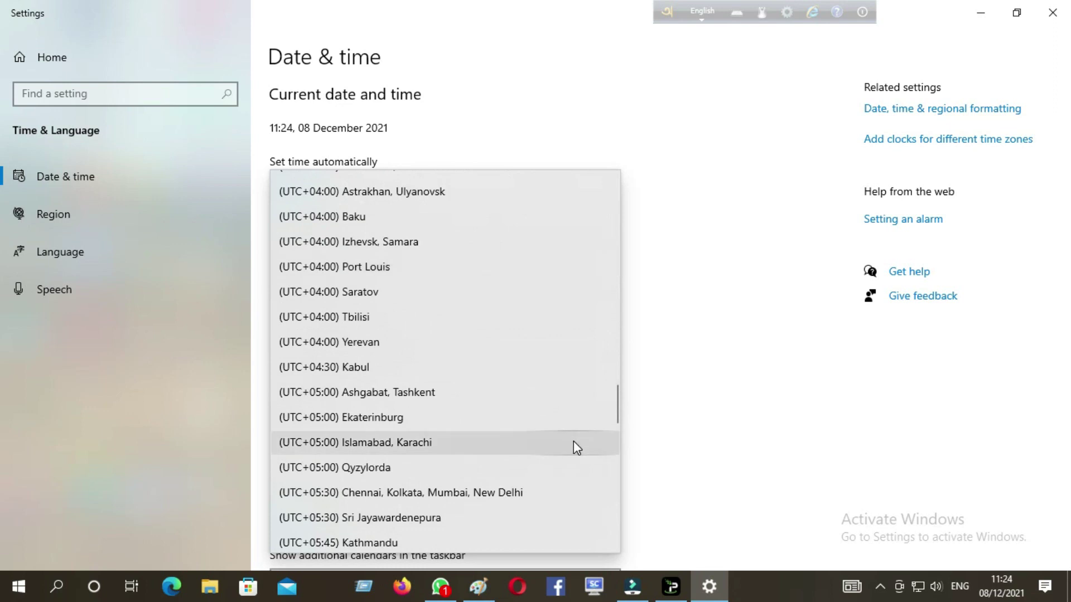
scroll(573, 440, down, 1)
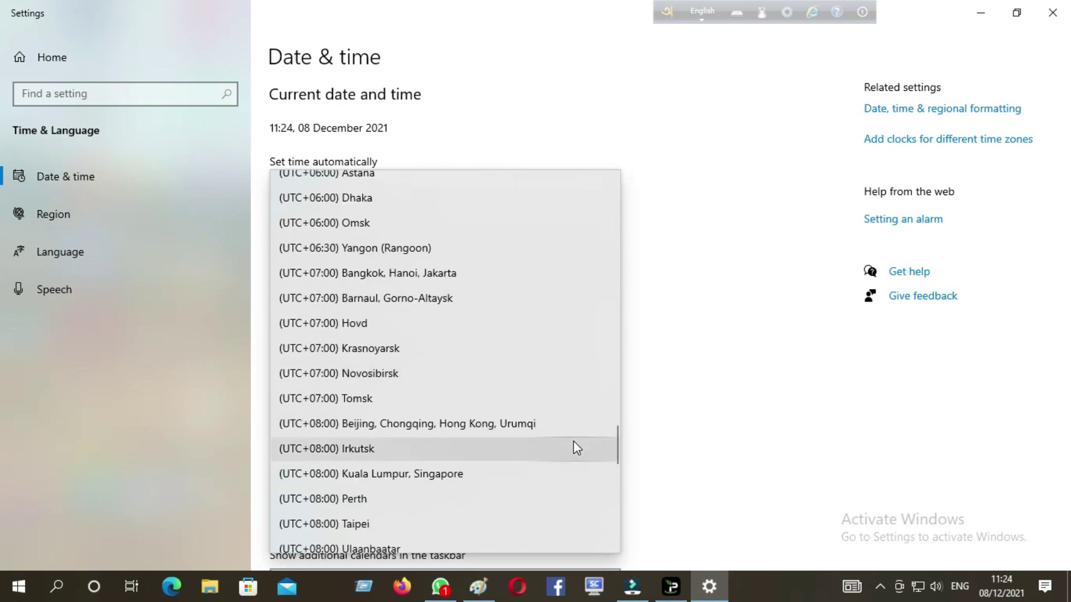
scroll(573, 442, down, 2)
scroll(573, 442, down, 2)
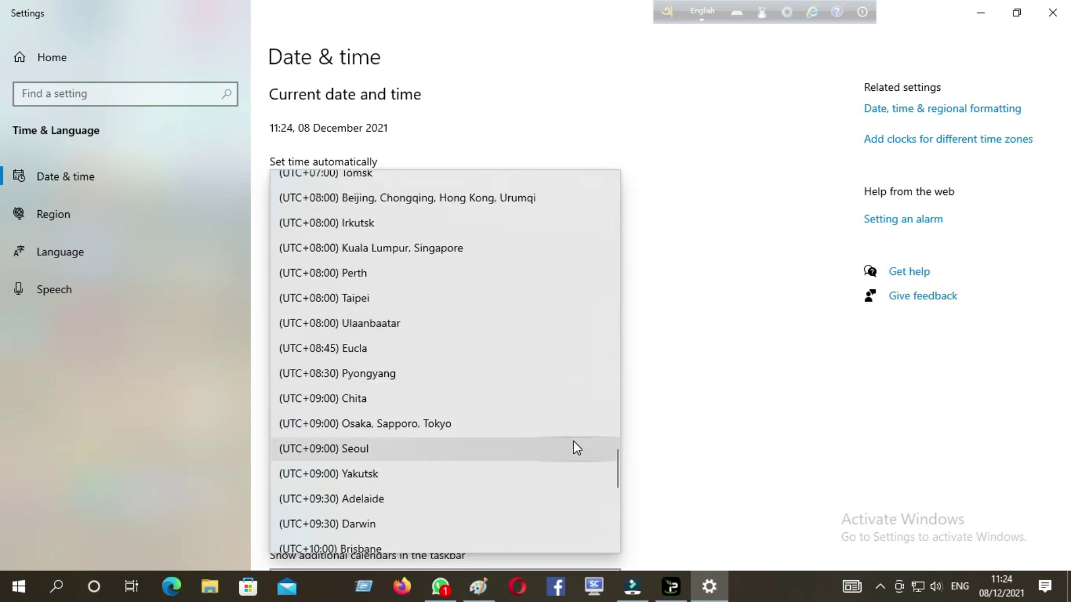
scroll(465, 361, up, 3)
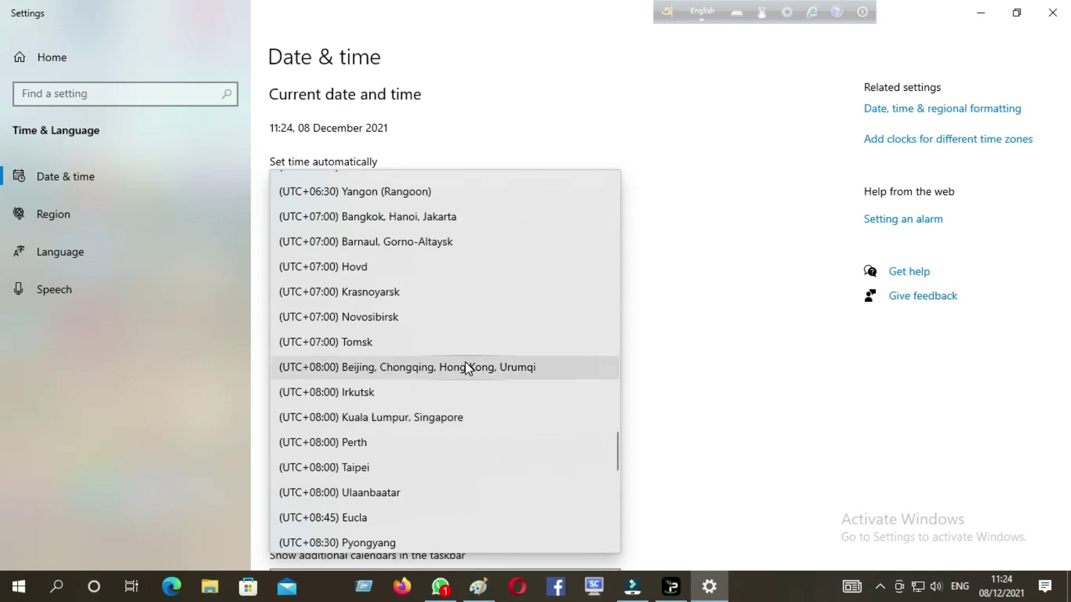
scroll(466, 363, up, 1)
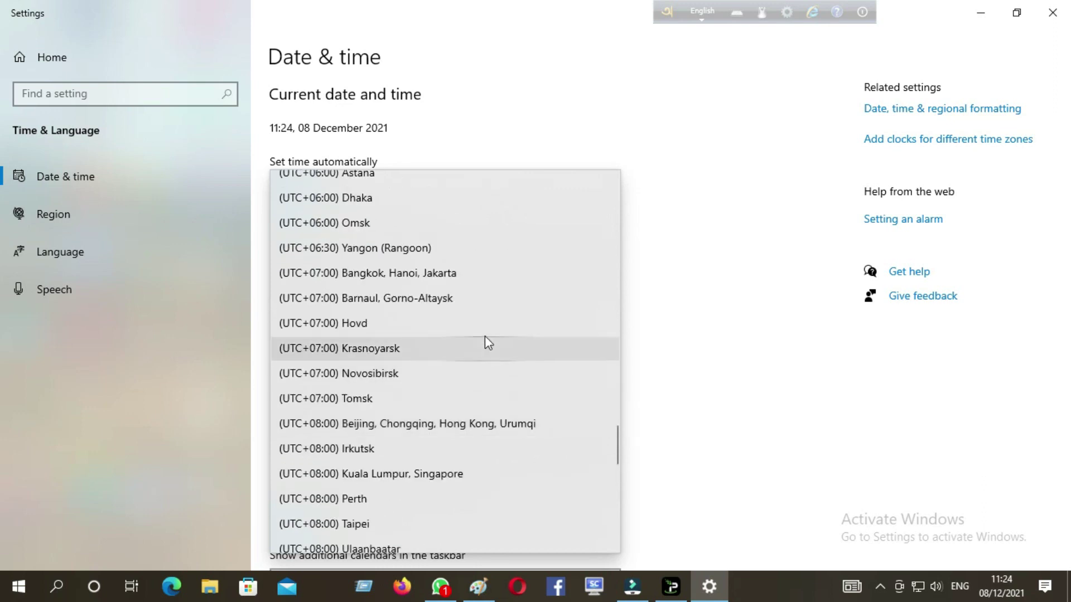
scroll(490, 317, down, 1)
scroll(490, 316, down, 5)
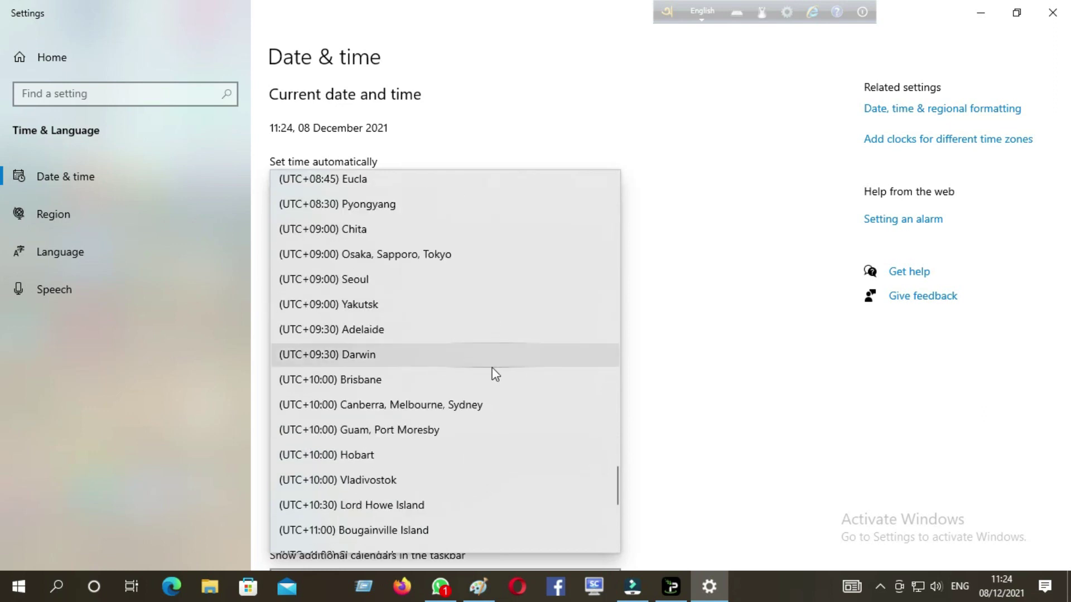
click(508, 410)
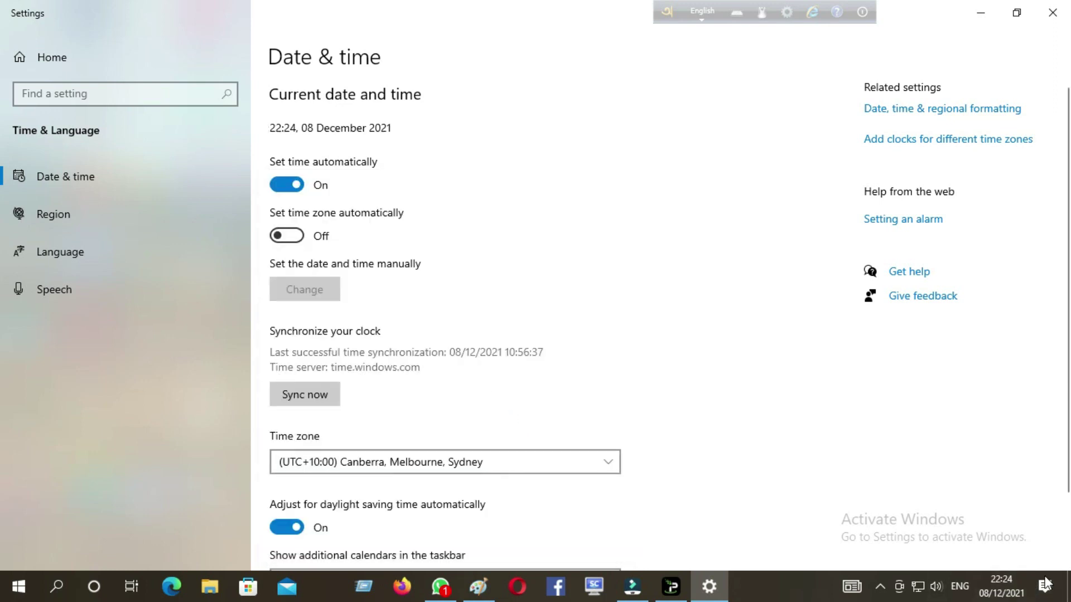
click(1054, 16)
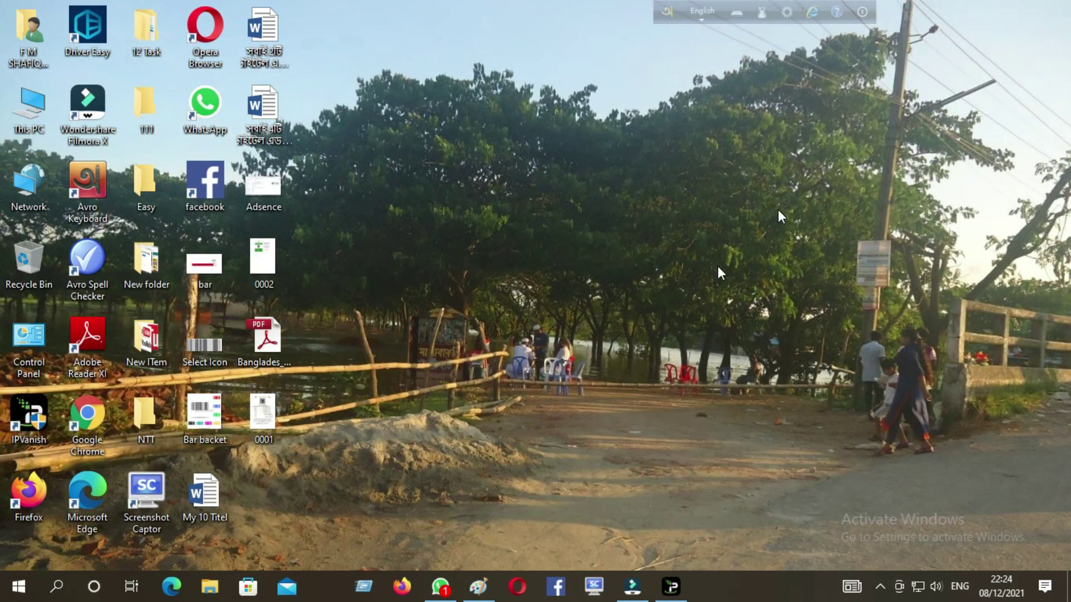
- Refresh the desktop and open the full browsing history page in Google Chrome
right_click(606, 218)
click(651, 266)
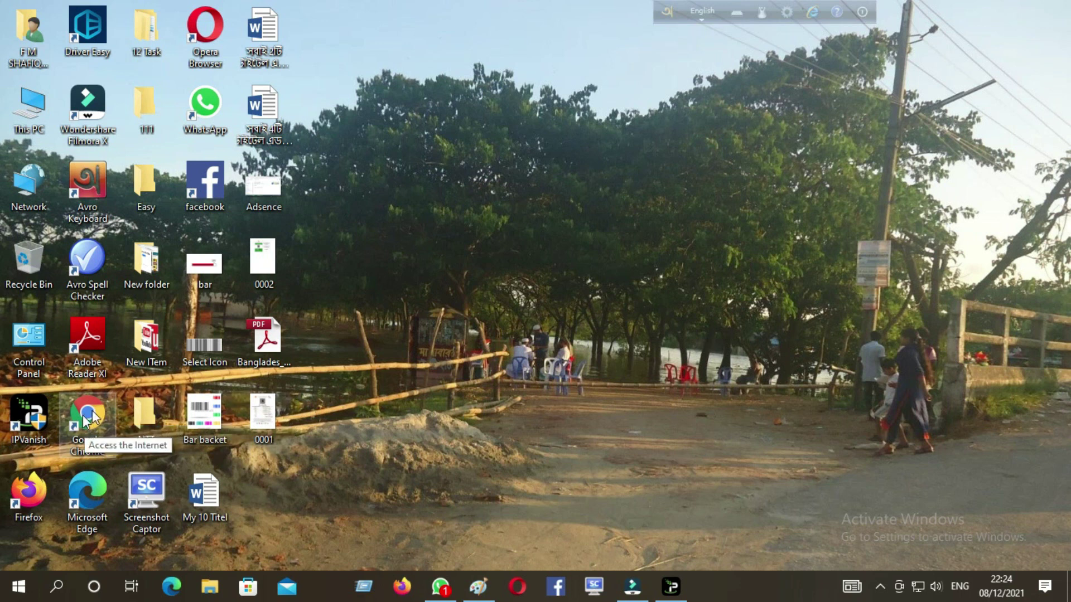
double_click(94, 412)
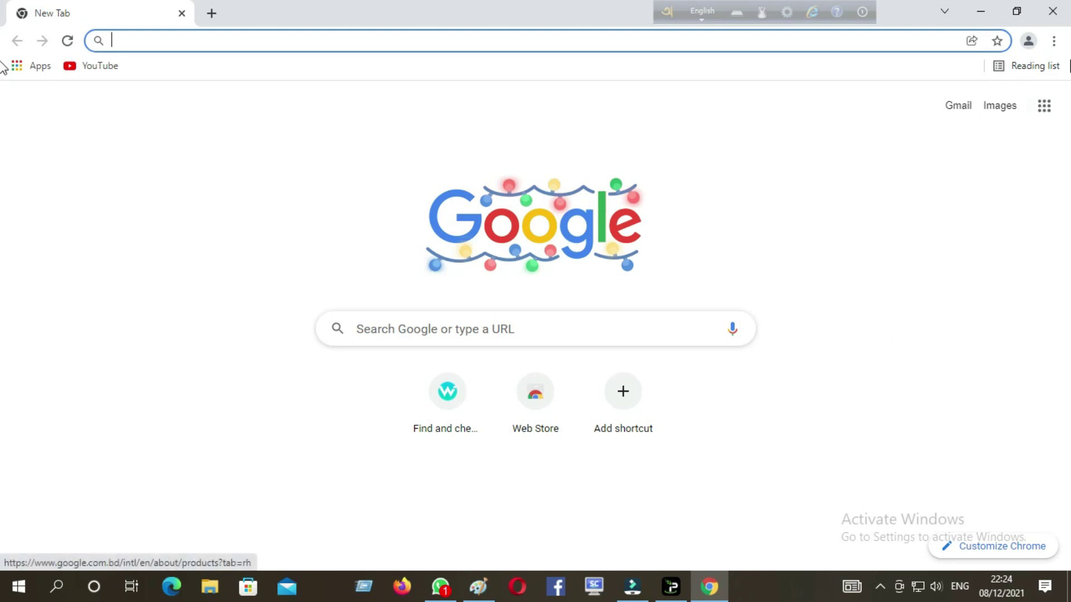
click(1054, 42)
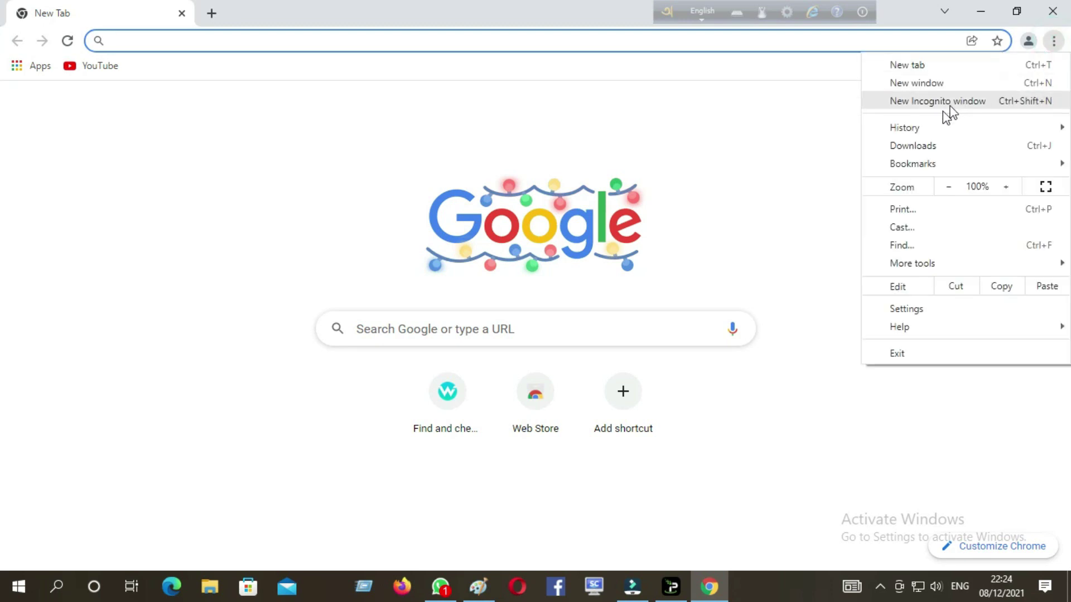
mouse_move(921, 132)
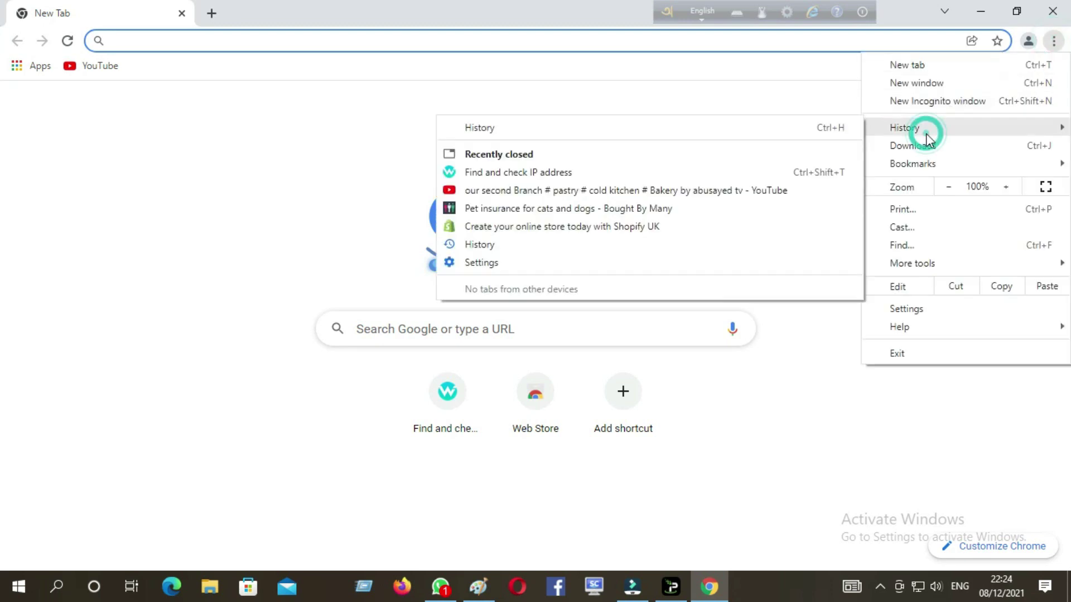
click(531, 133)
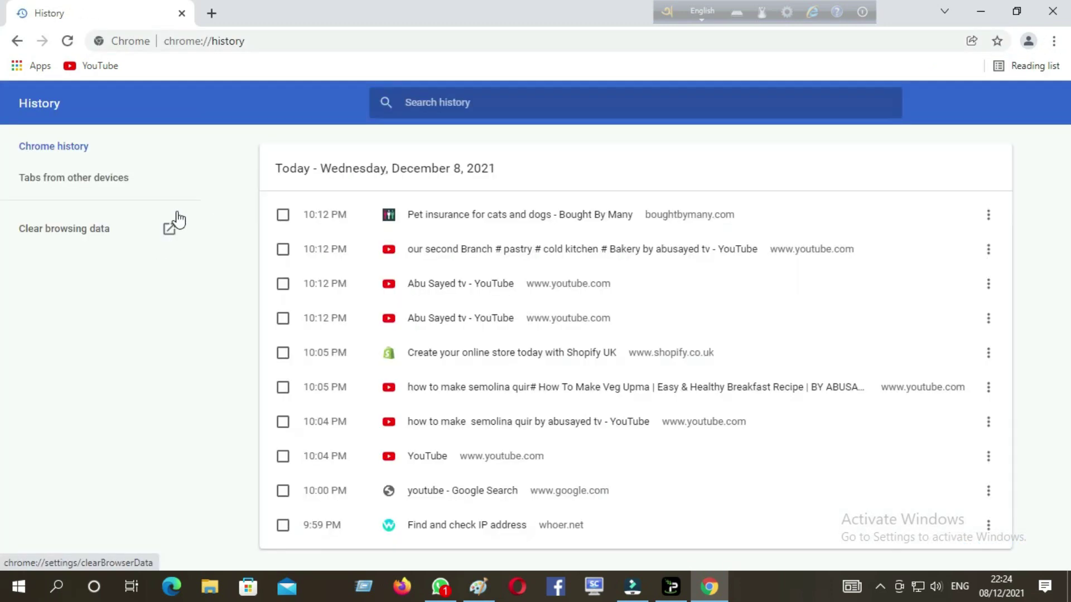
- Clear browsing history, cookies and cached files for the All time range, and close the Settings tab
click(97, 239)
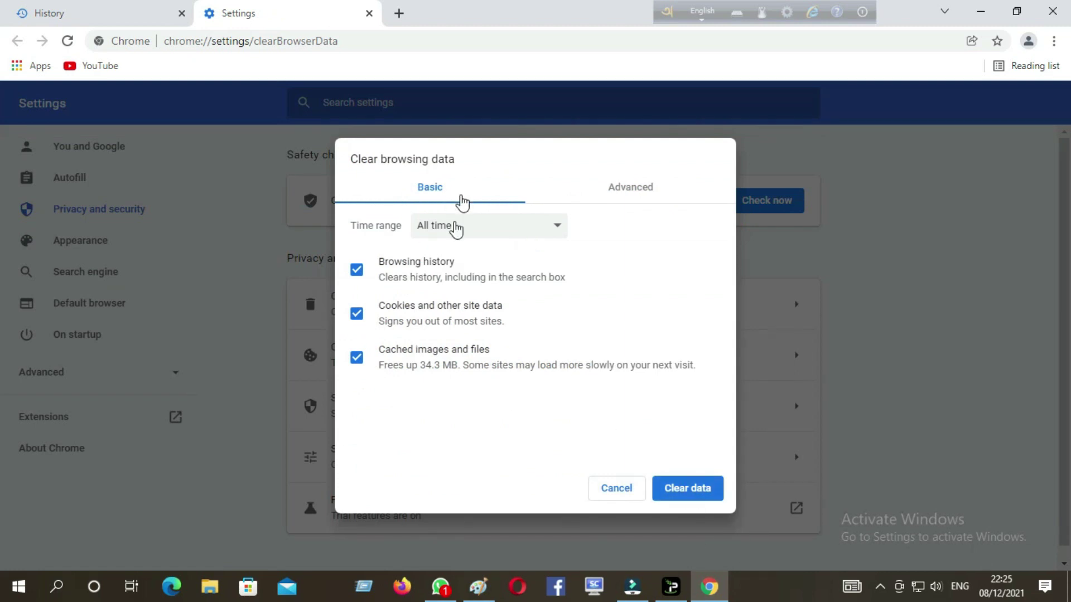
click(558, 228)
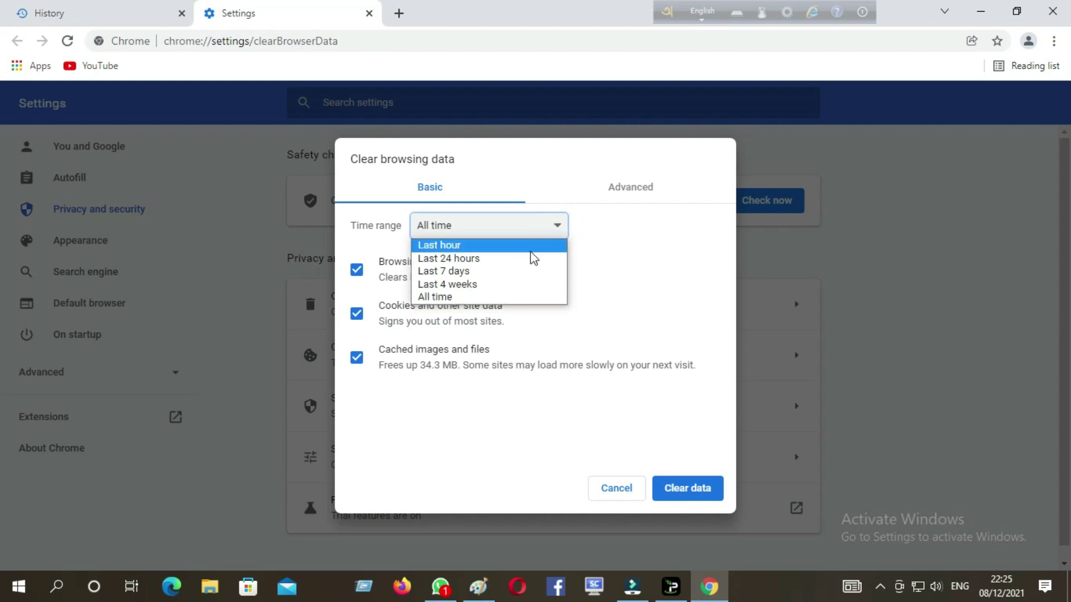
click(544, 297)
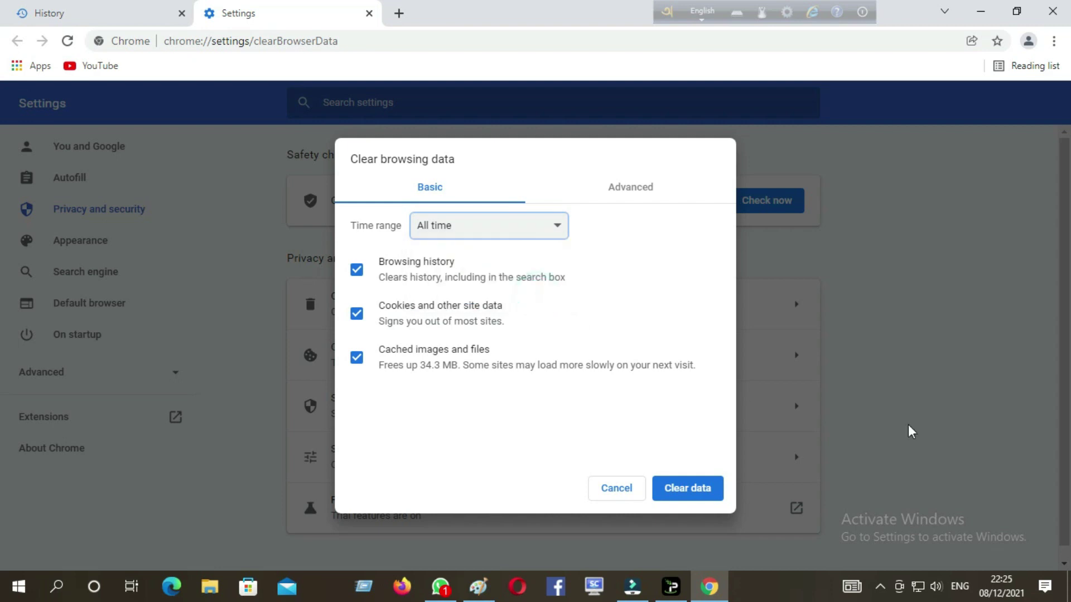
click(691, 498)
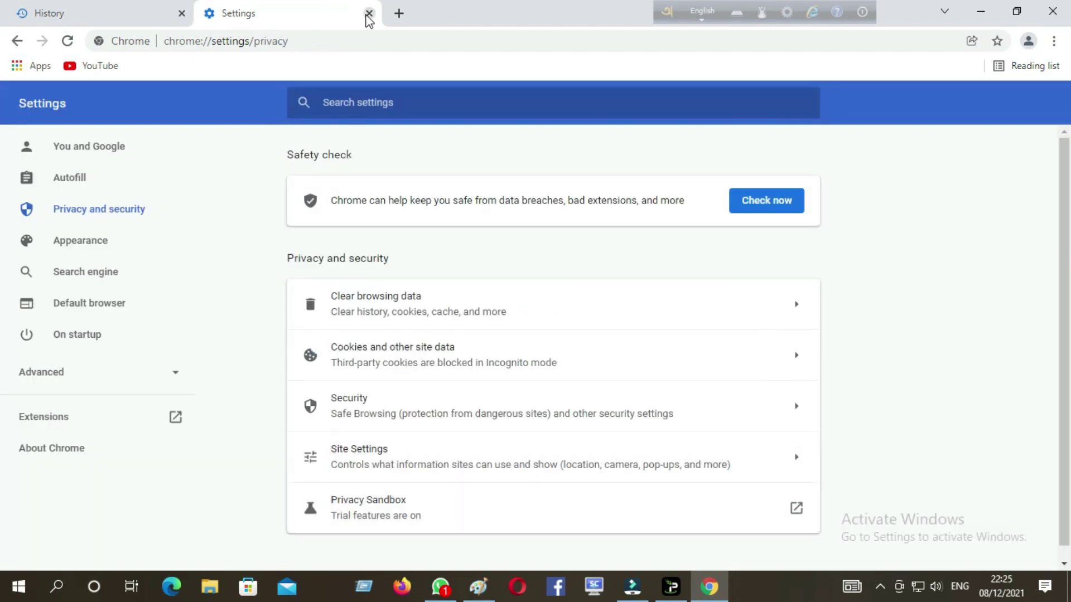
click(368, 14)
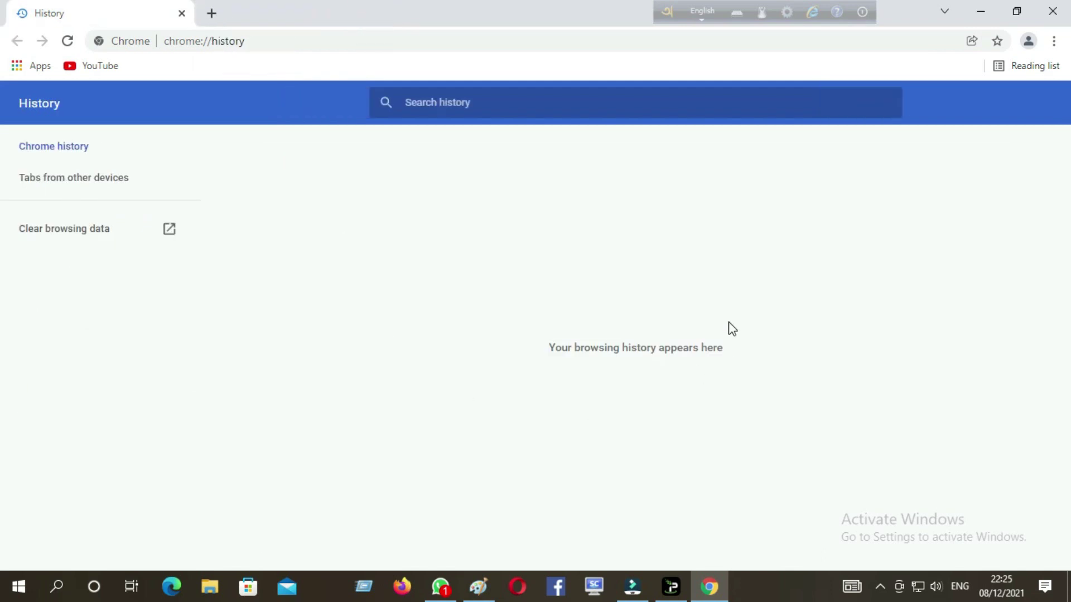
- Capture a screenshot of the cleared history page and dismiss the capture dialog
key(Print)
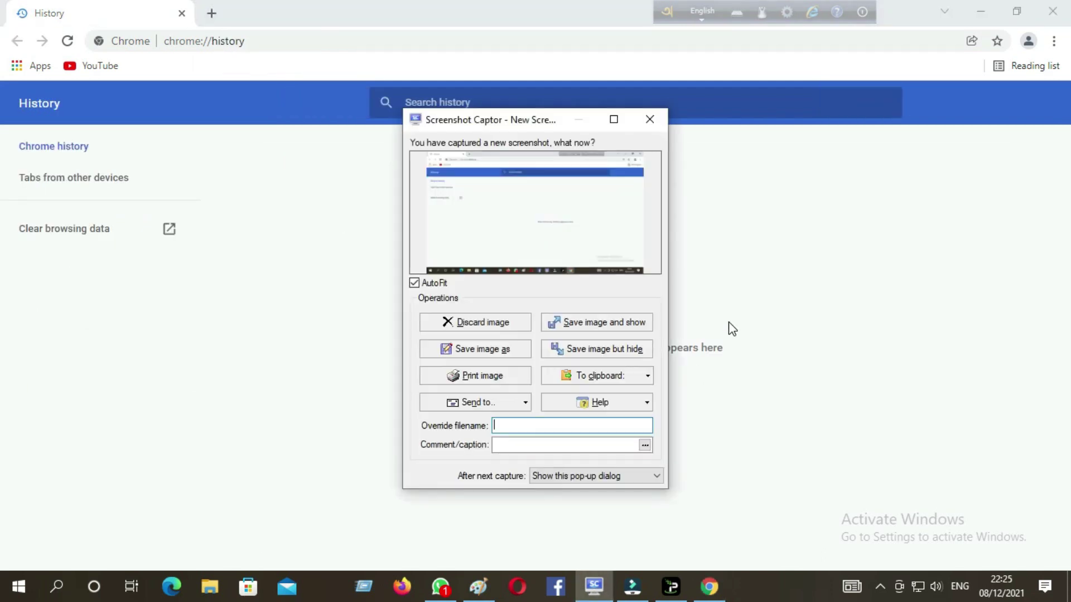
key(Escape)
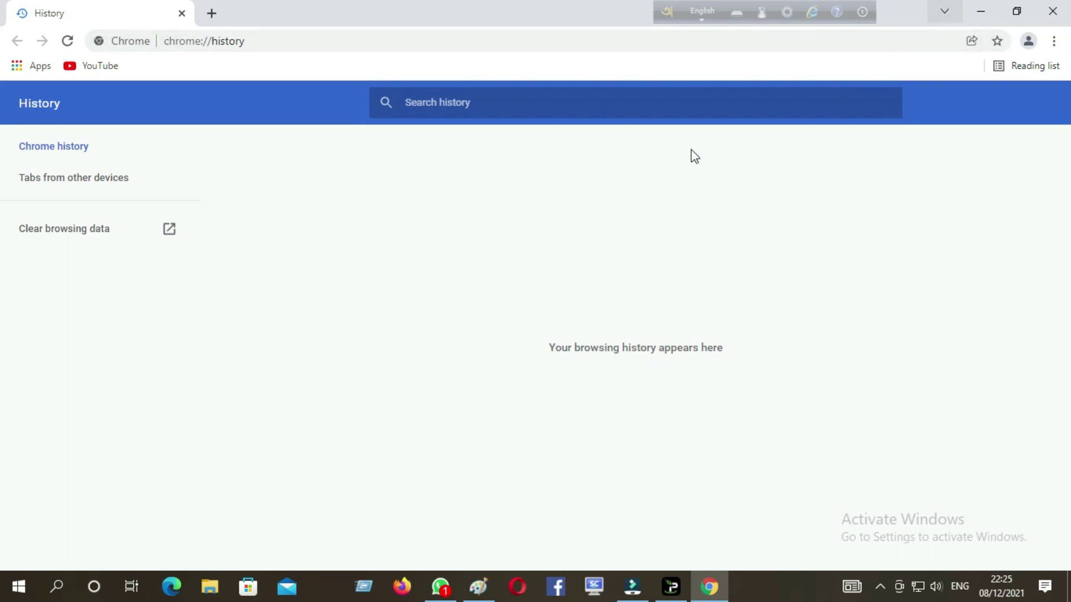
- Replace the History tab with a new tab and open whoer.net in it
click(216, 3)
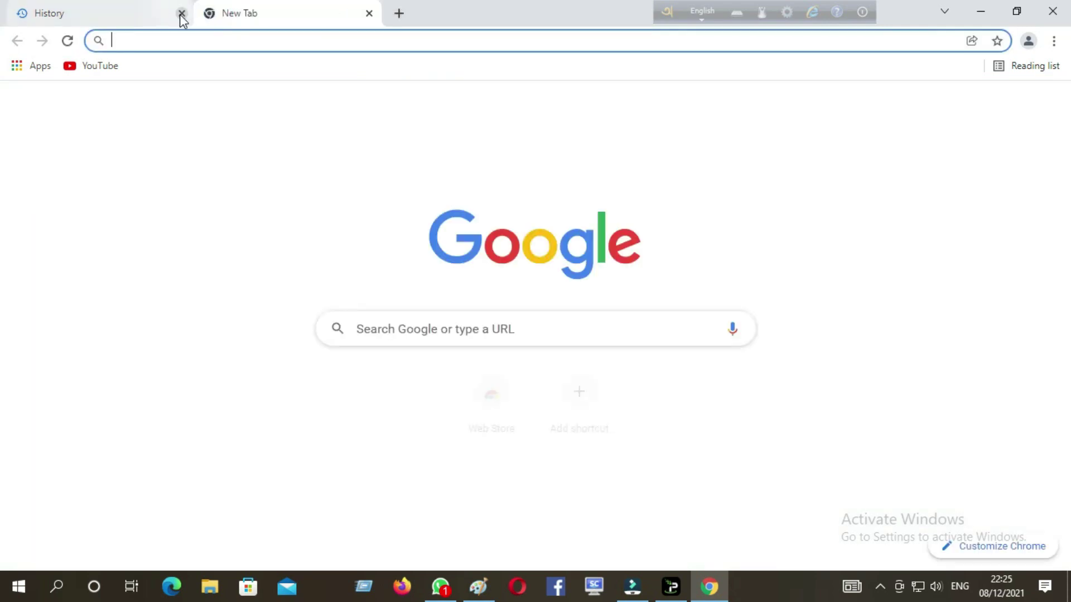
click(181, 15)
click(400, 331)
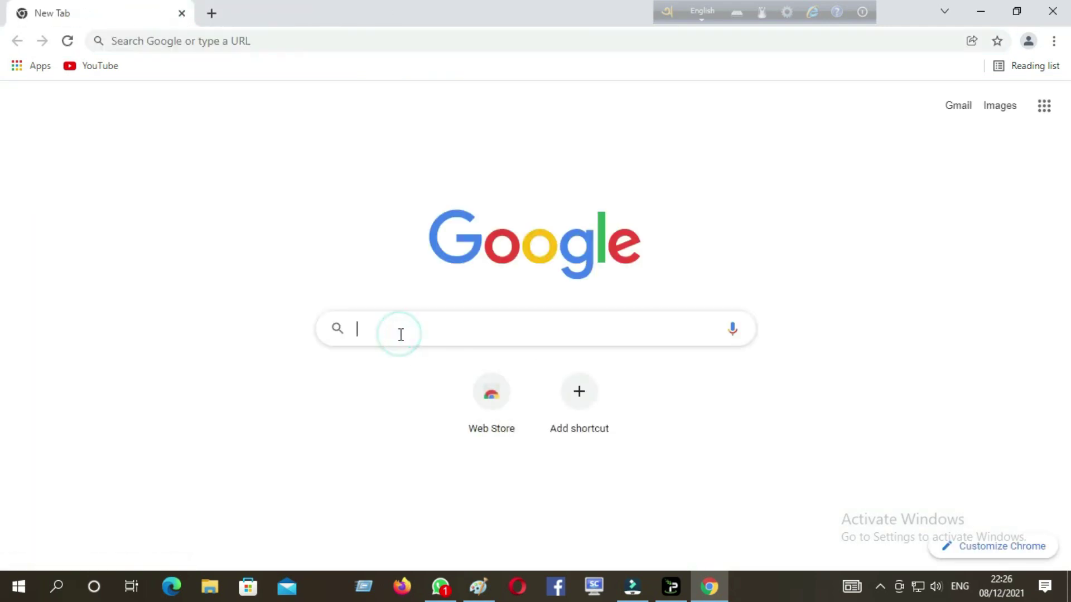
text(who)
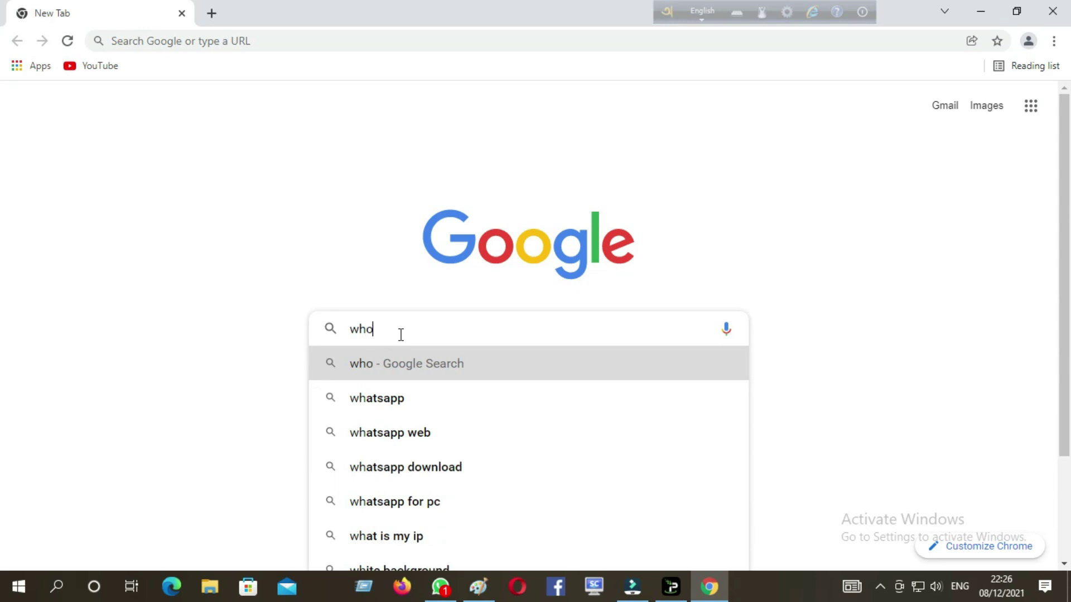
text(er)
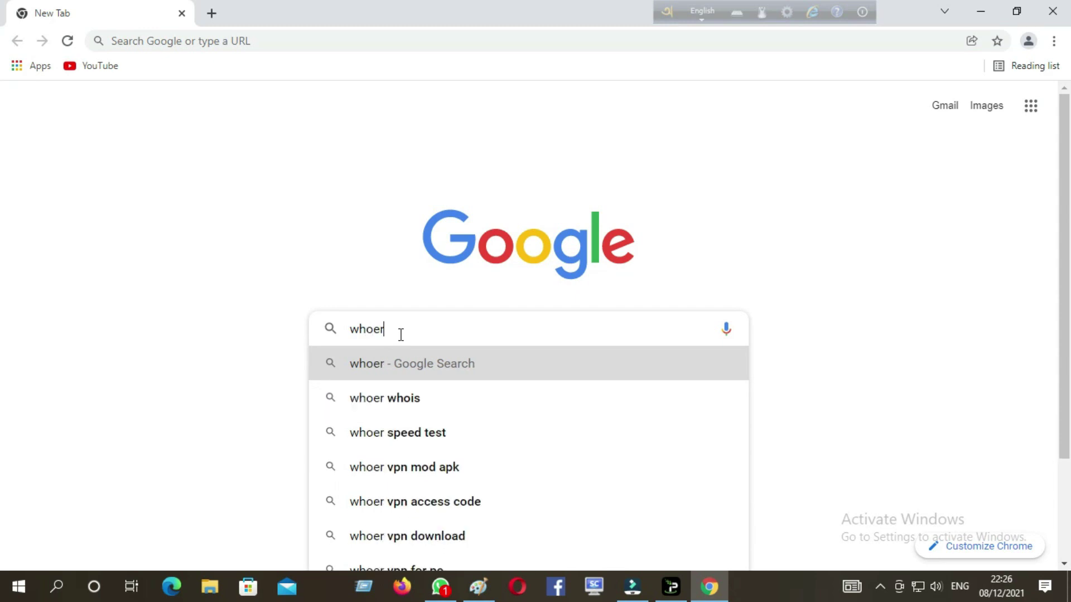
text(.n)
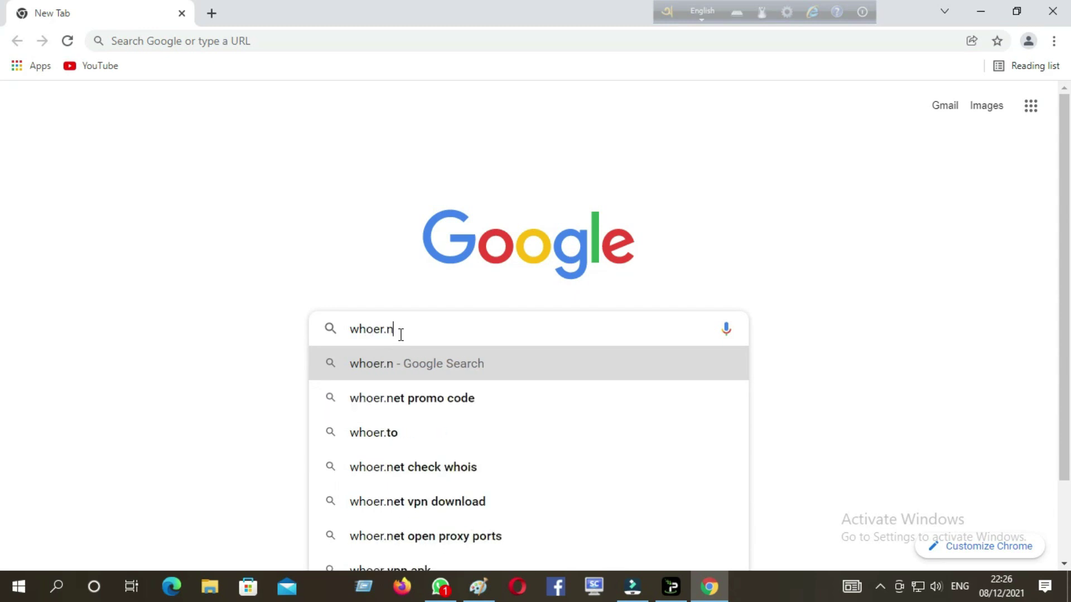
text(et)
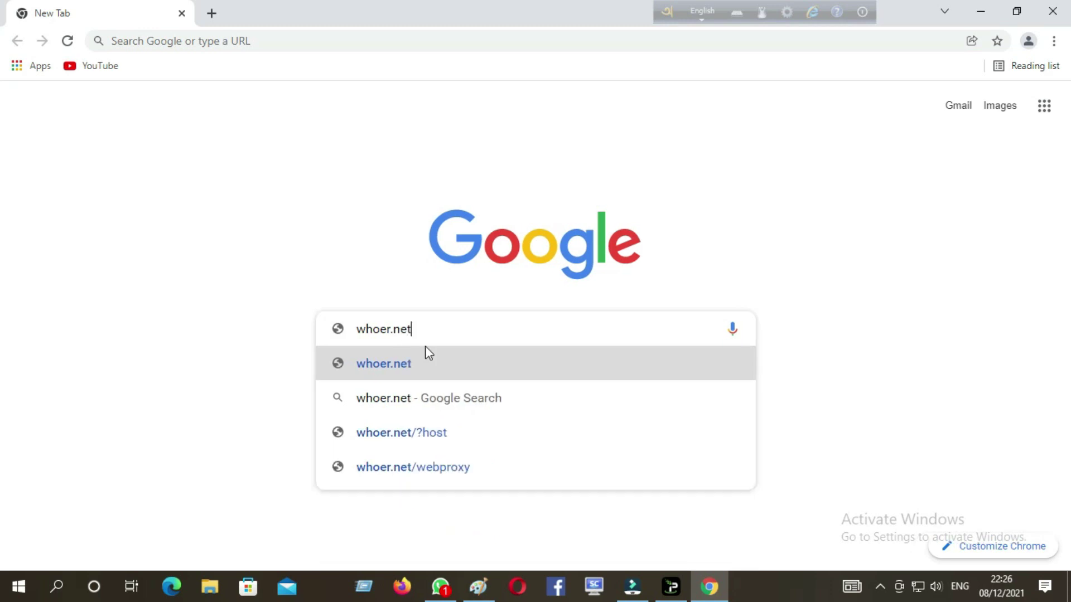
click(399, 367)
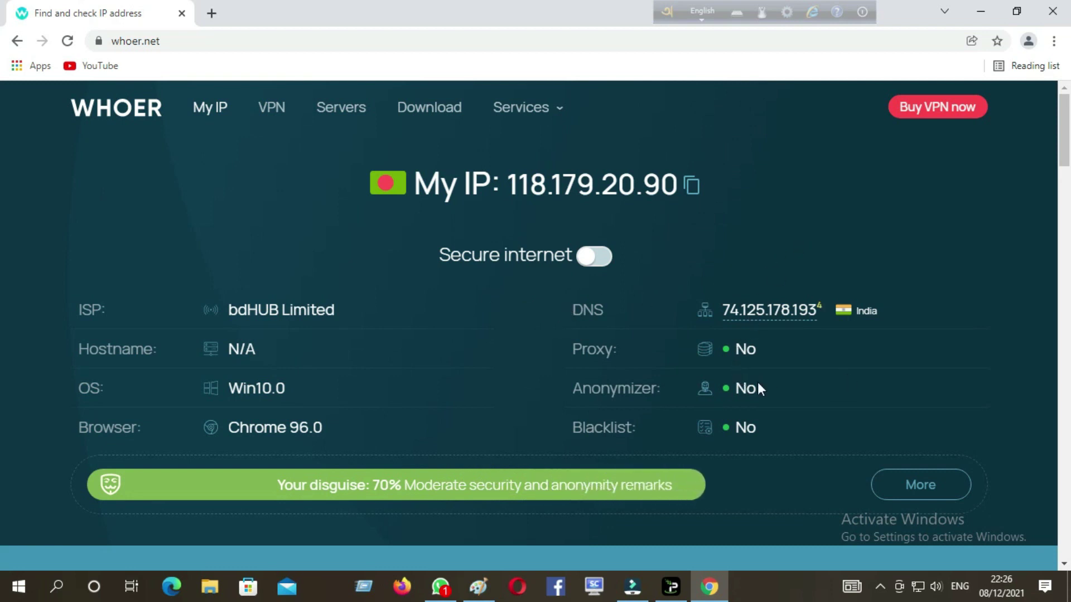
- Switch to IPVanish, refresh the server list, and disconnect and reconnect the VPN to the Sydney, Australia server
click(671, 587)
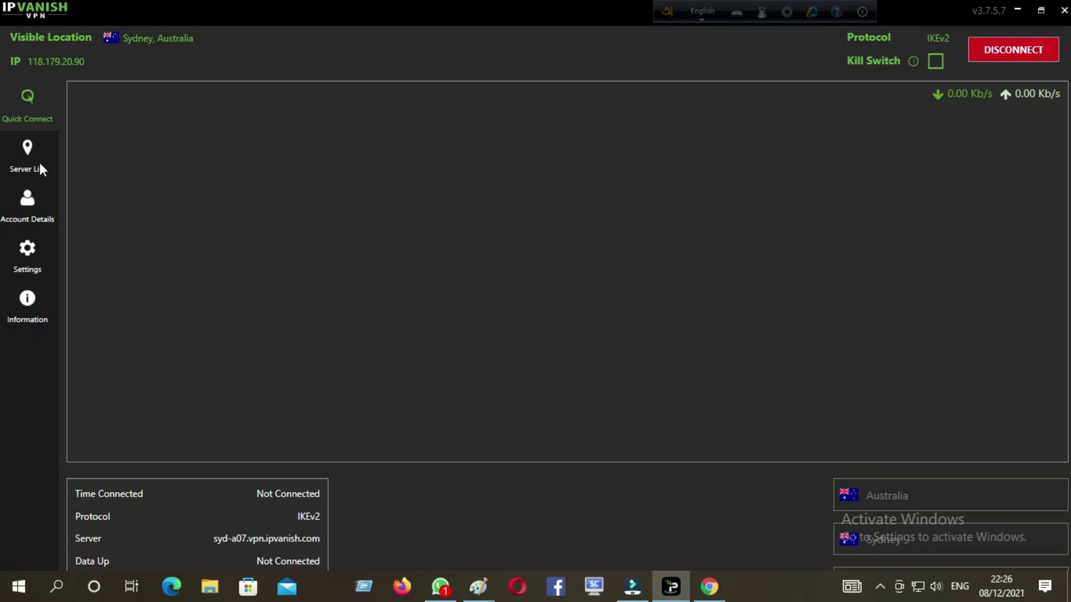
click(24, 159)
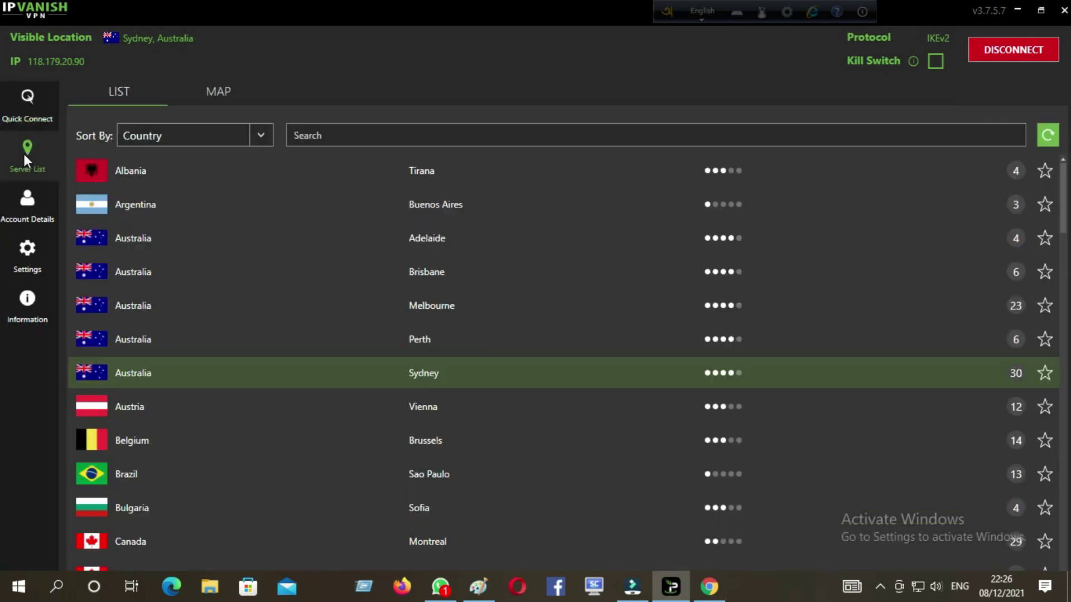
click(1048, 135)
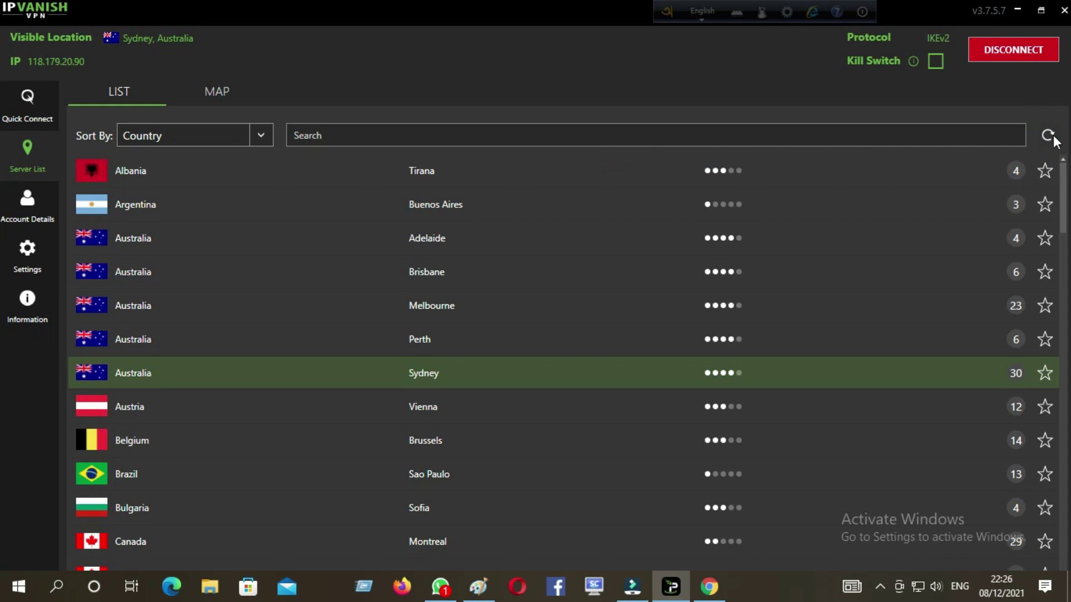
click(1010, 49)
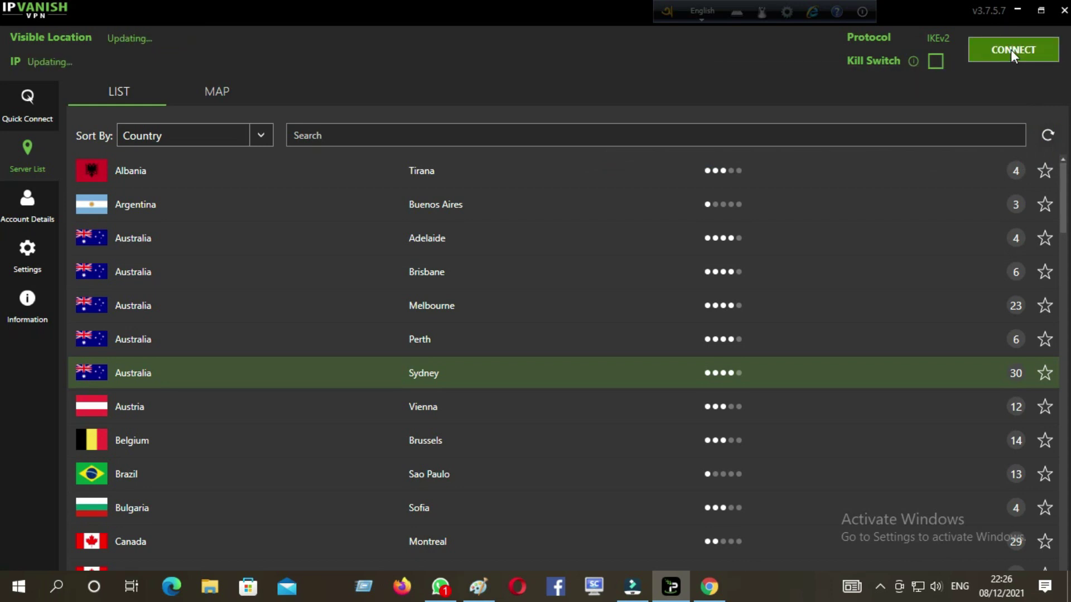
click(1010, 49)
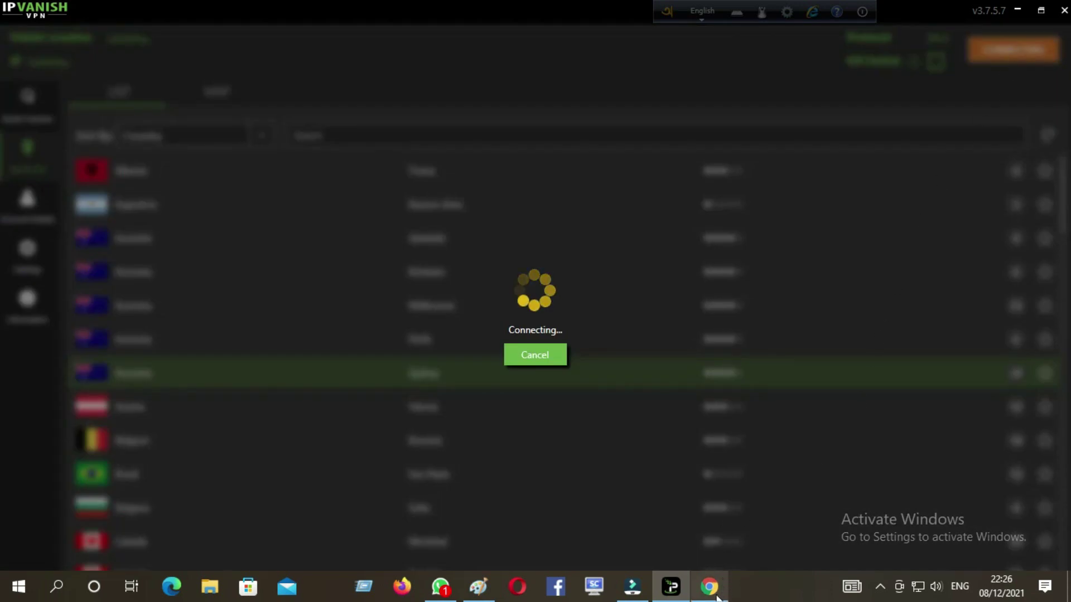
- Switch back to Google Chrome and reload the whoer.net page to recheck the IP address
mouse_move(717, 597)
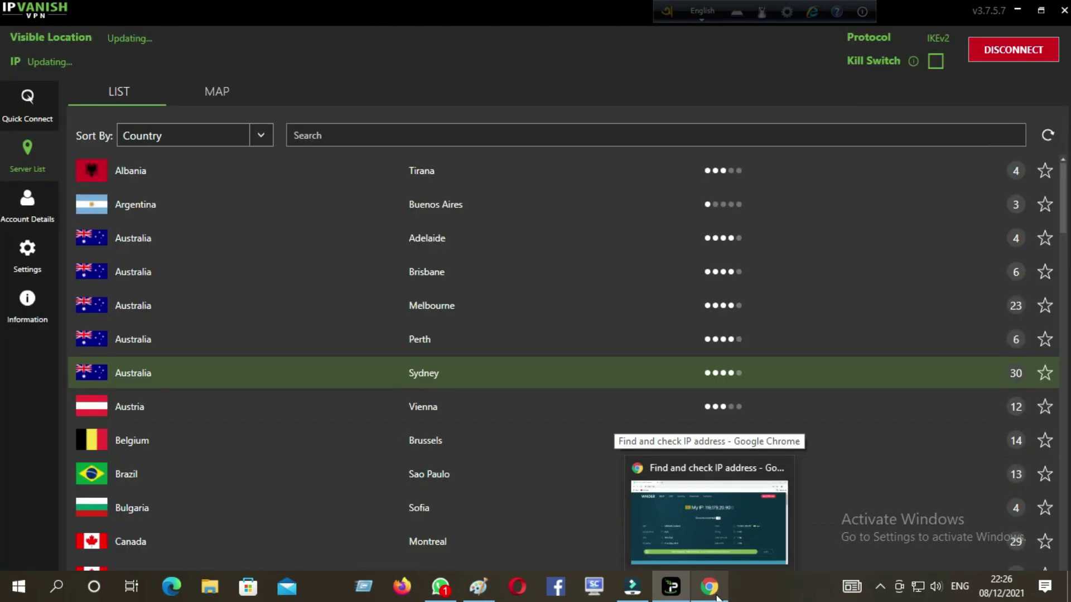
click(718, 597)
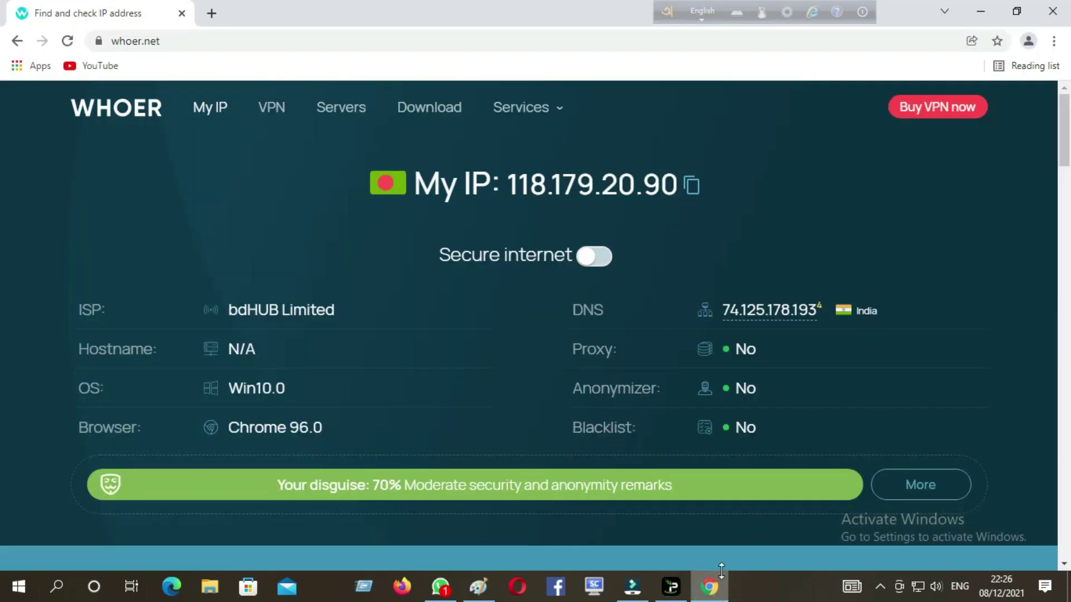
click(67, 41)
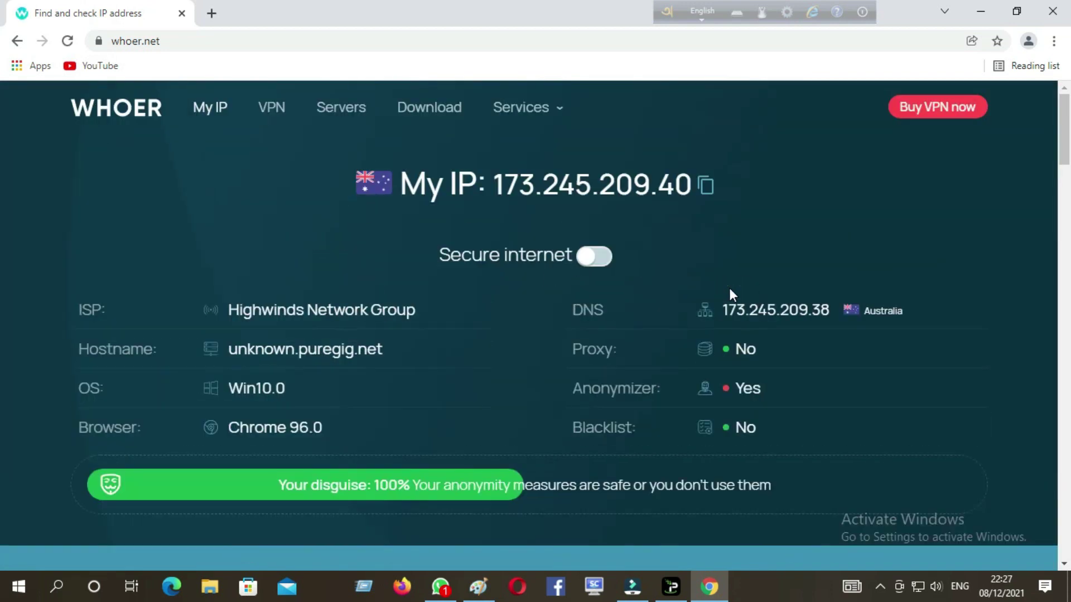
- Examine the IP, DNS, anonymizer, disguise and time zone details on whoer.net, reloading the page to recheck them
scroll(869, 274, down, 5)
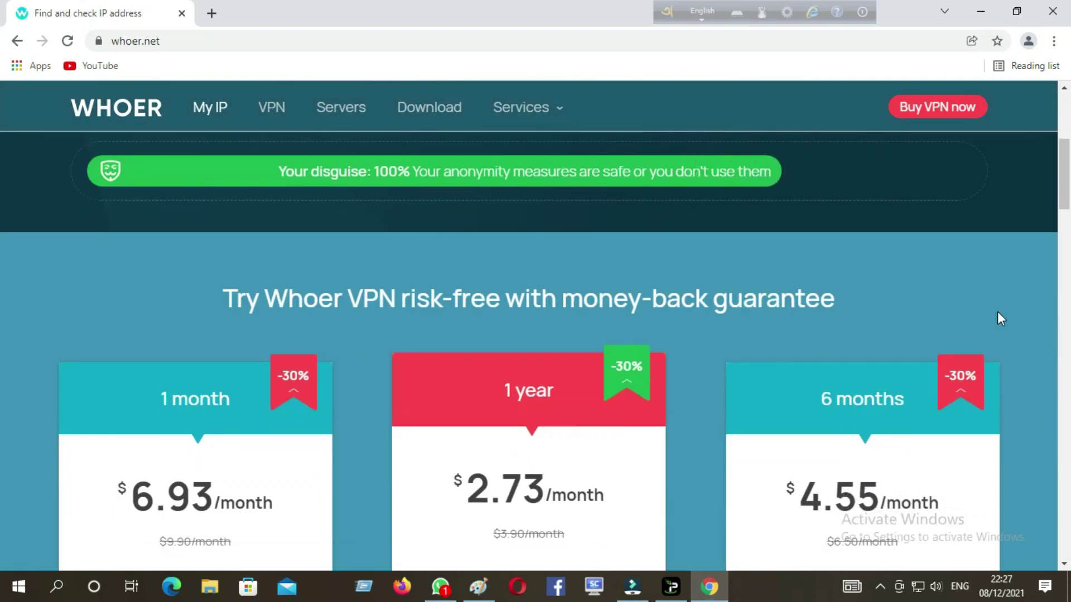
scroll(998, 315, down, 3)
scroll(970, 342, down, 8)
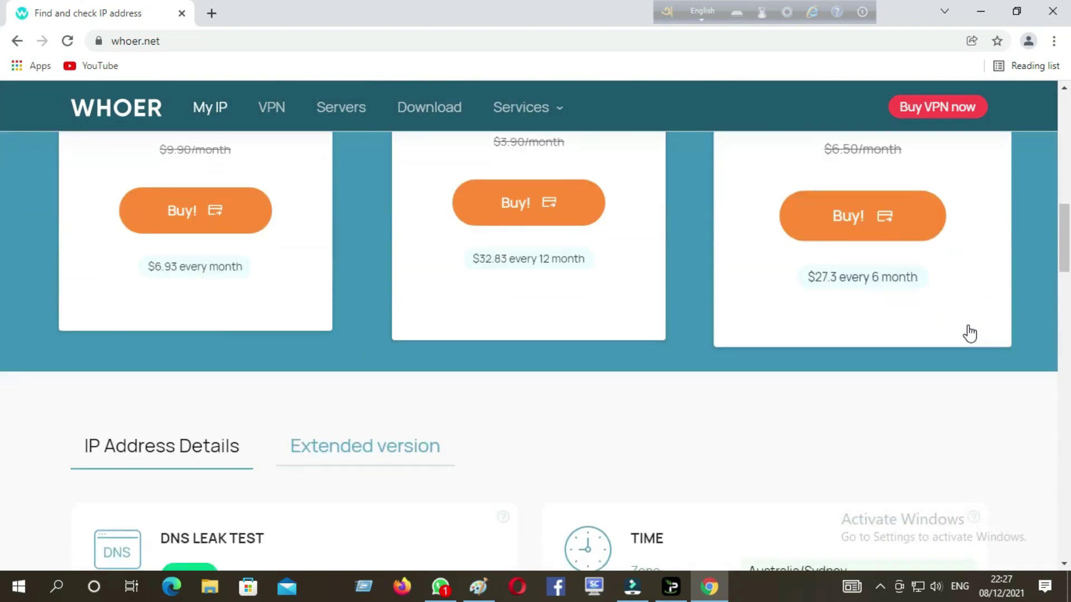
scroll(968, 326, down, 4)
scroll(968, 325, up, 10)
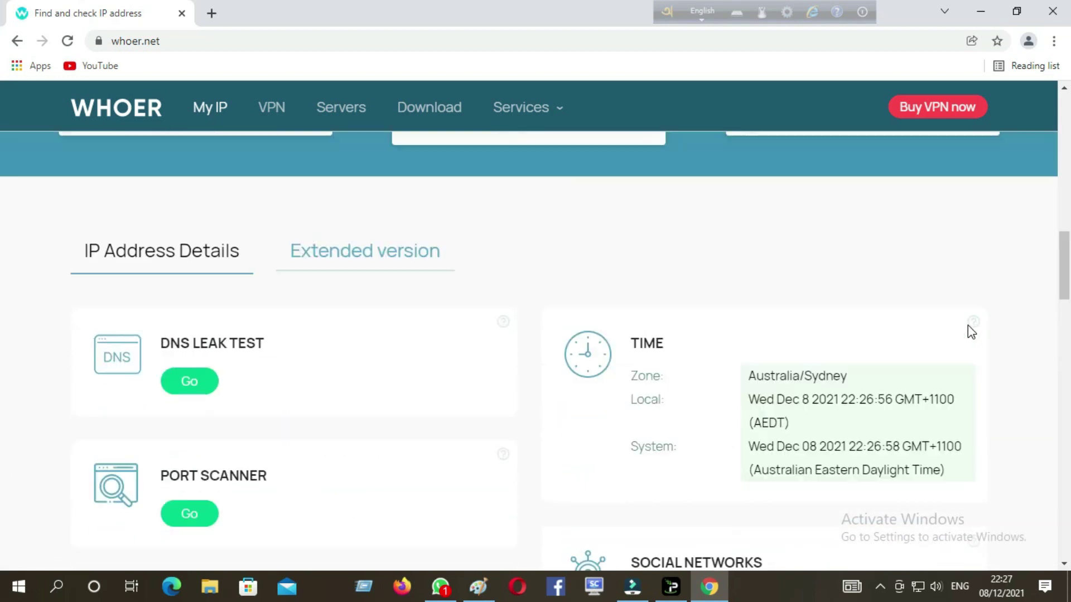
scroll(968, 331, up, 4)
scroll(968, 331, down, 4)
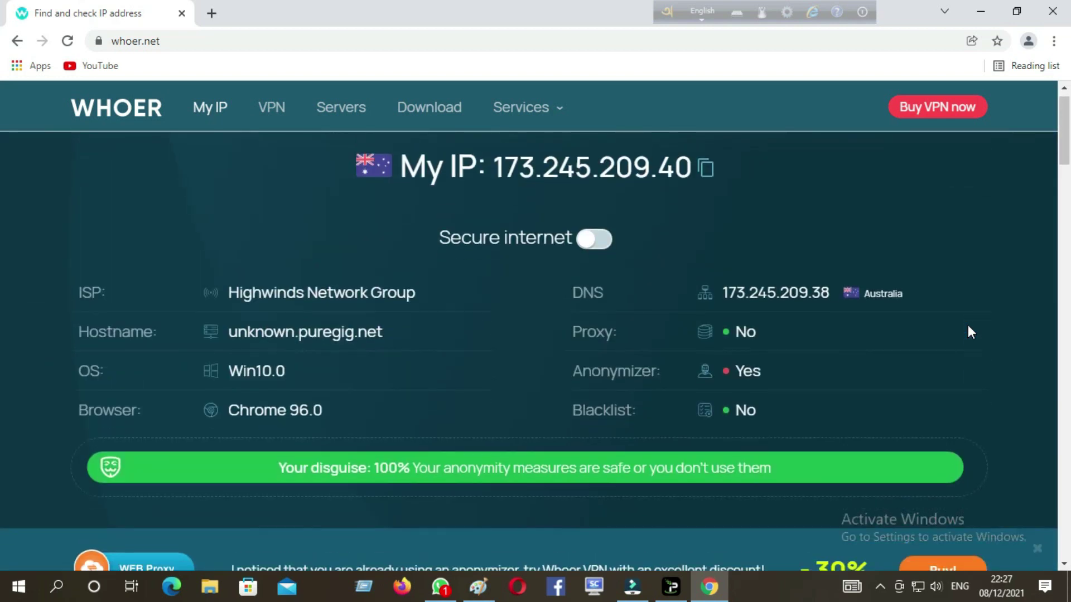
click(1036, 327)
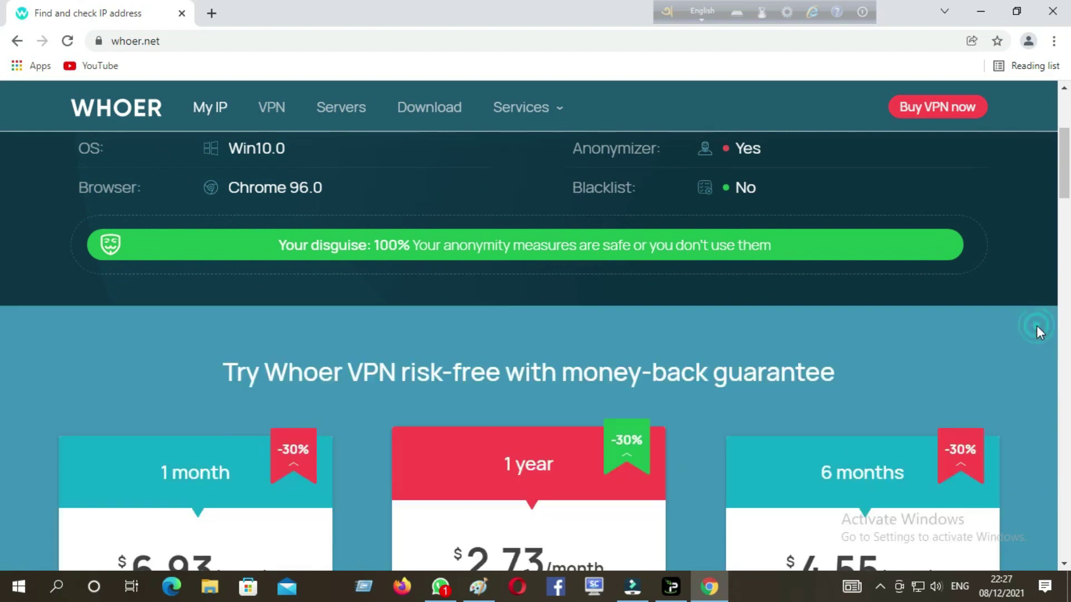
scroll(784, 355, up, 2)
scroll(781, 350, up, 2)
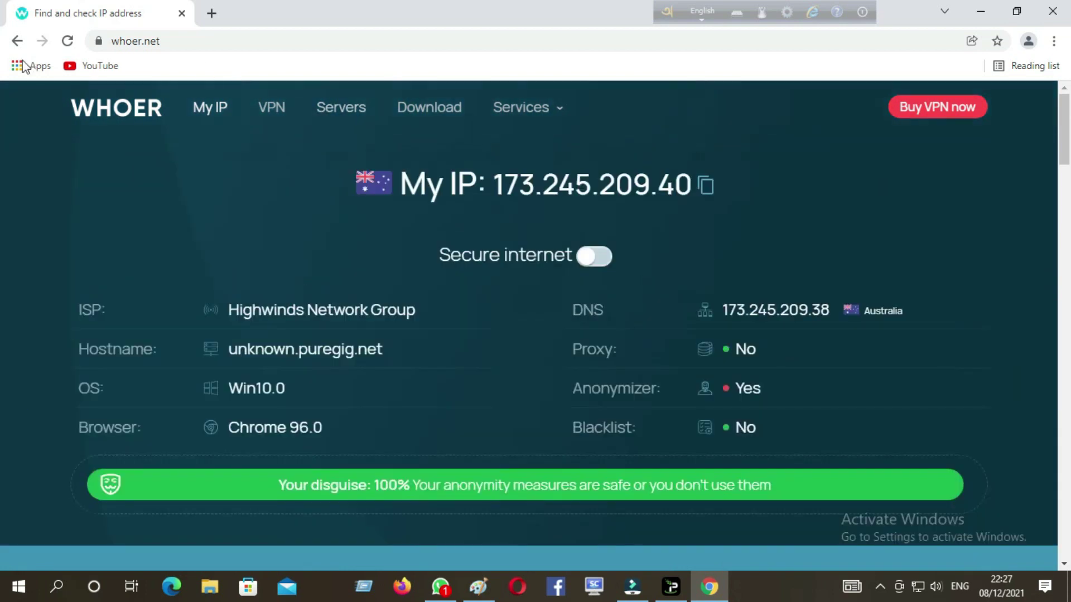
click(68, 41)
scroll(786, 301, down, 2)
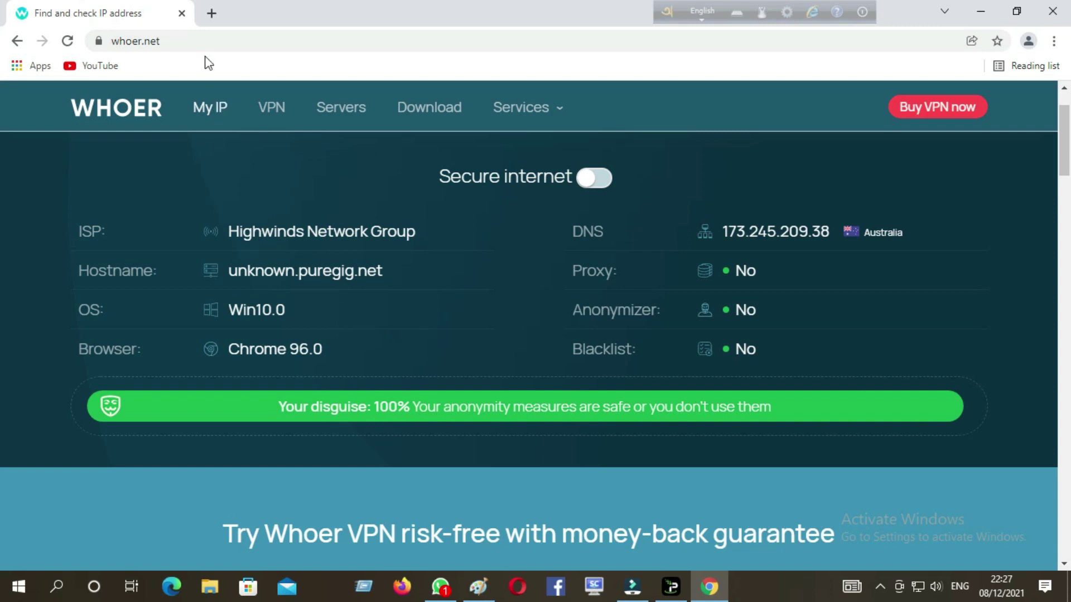
- Search Google for "you tube" in a new tab, and open the YouTube home page ready for a search
click(212, 14)
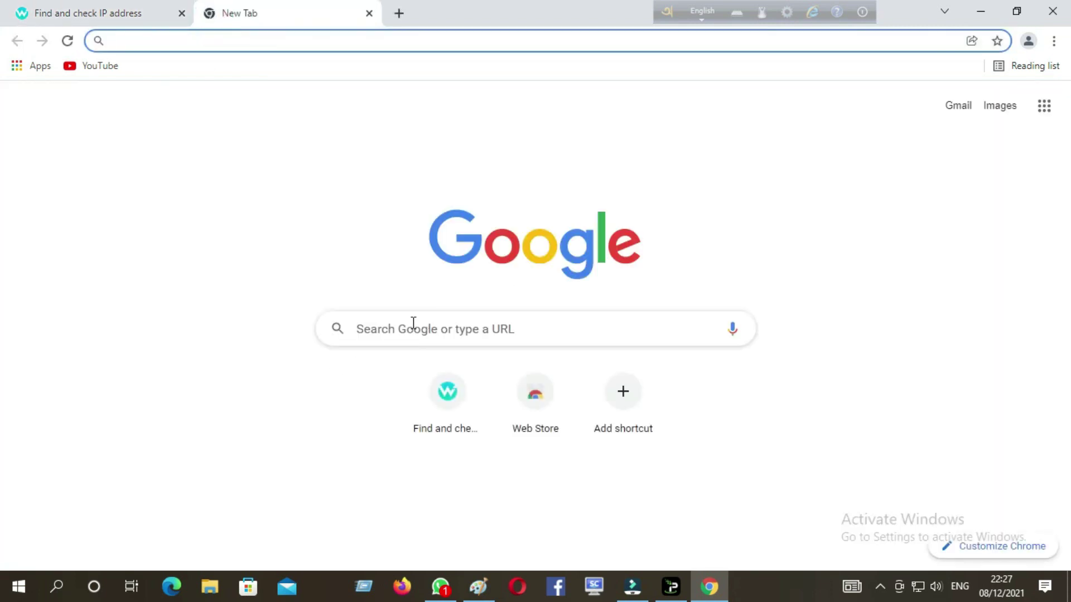
click(413, 323)
text(y)
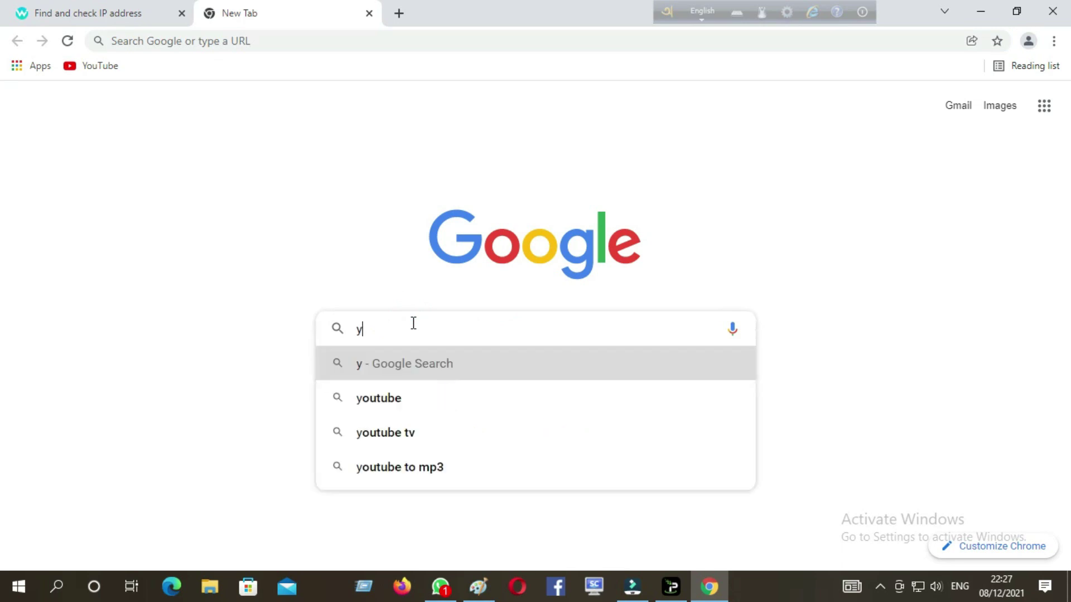
text(ou )
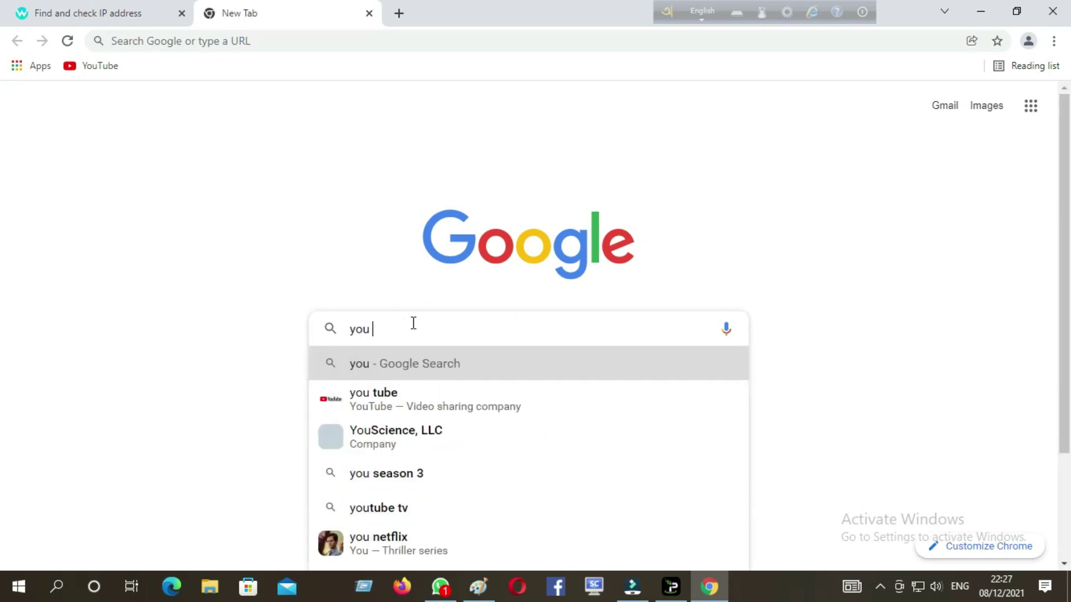
text(tube)
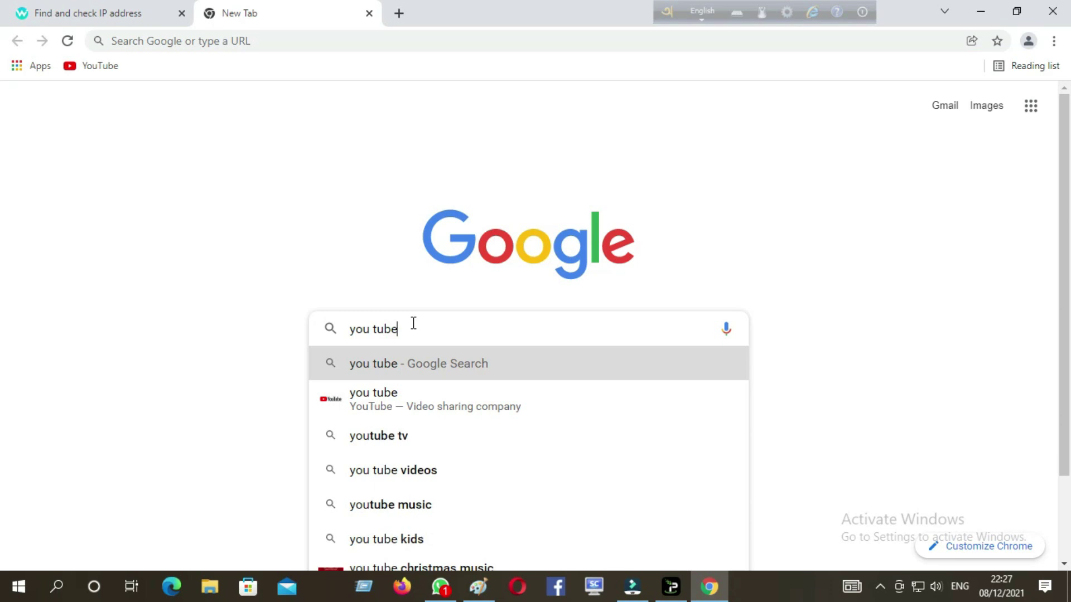
key(Return)
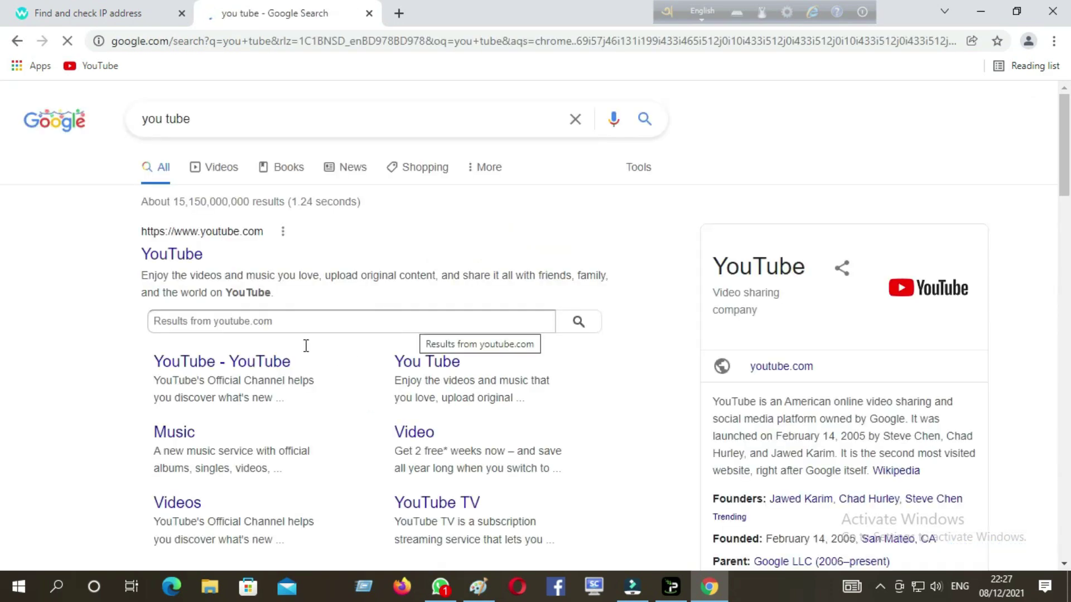
click(170, 260)
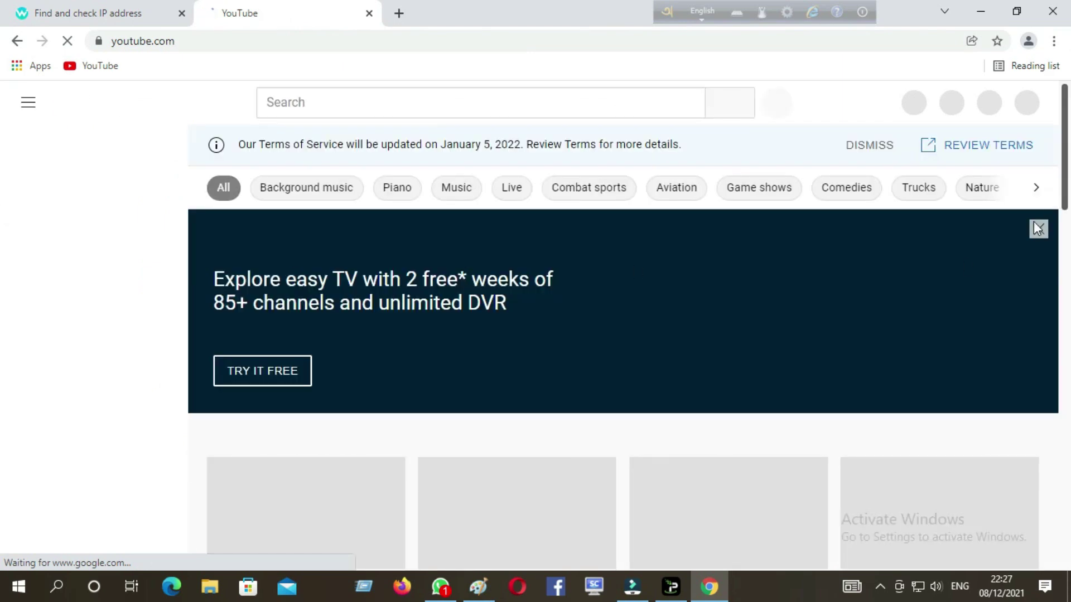
click(324, 105)
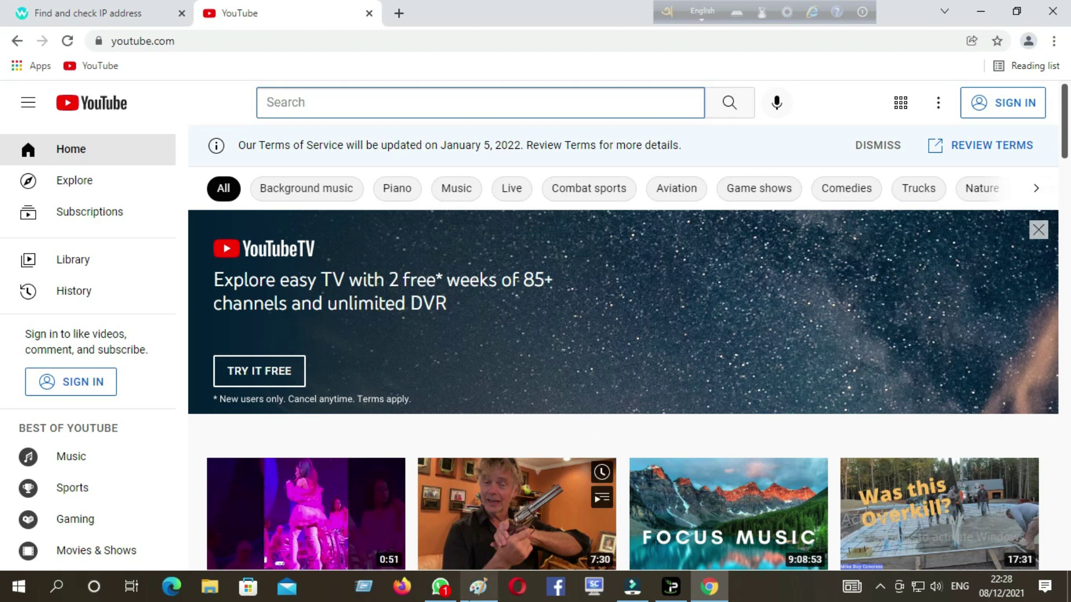
- Switch to WhatsApp and find the numbered list of video titles in the chat whose last message is "ektu w8"
click(441, 588)
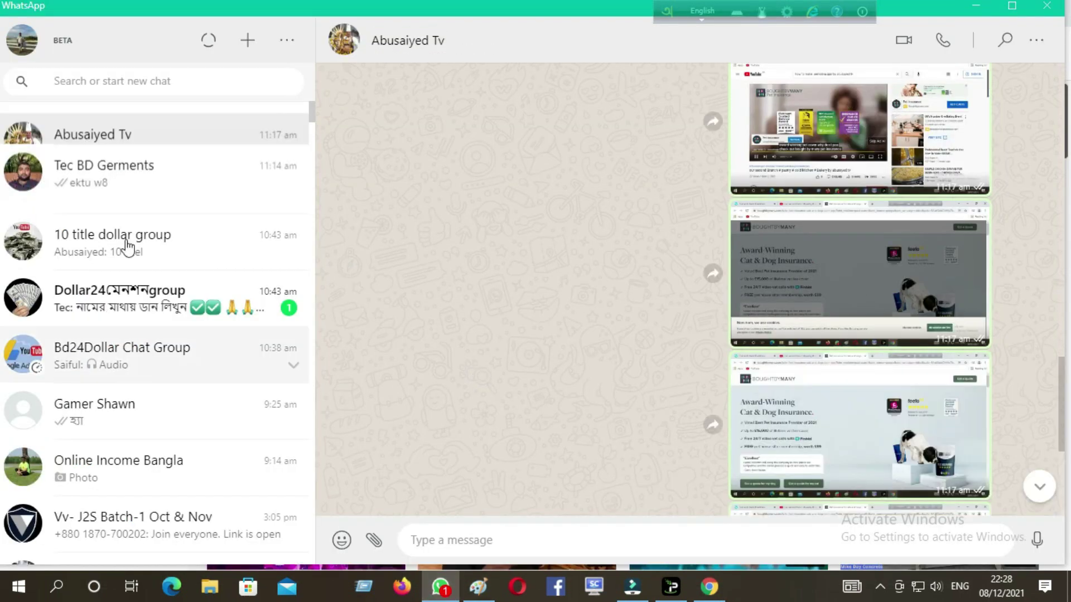
click(135, 197)
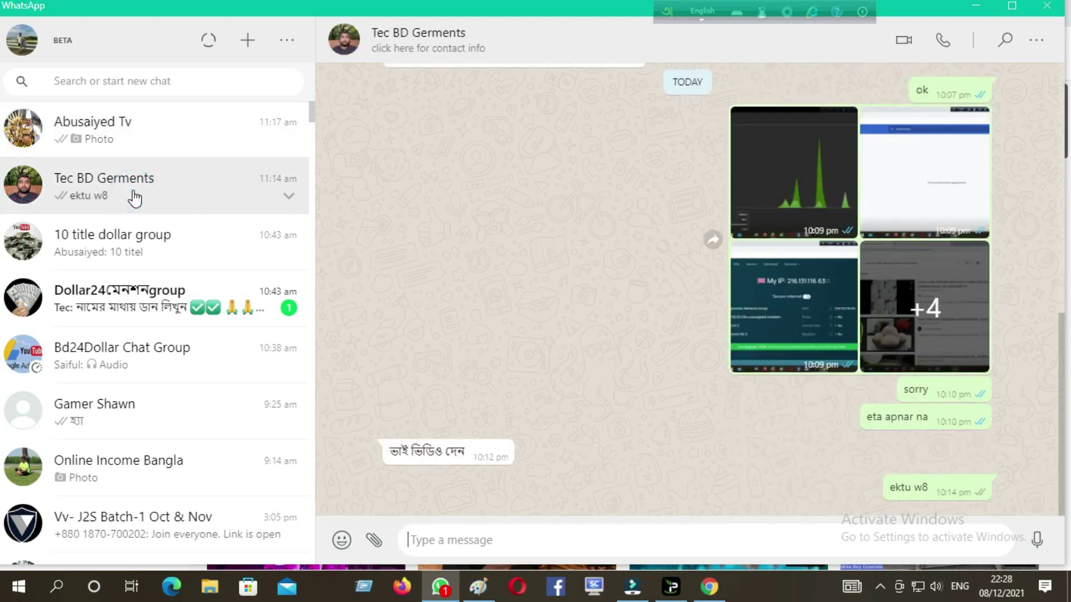
click(137, 145)
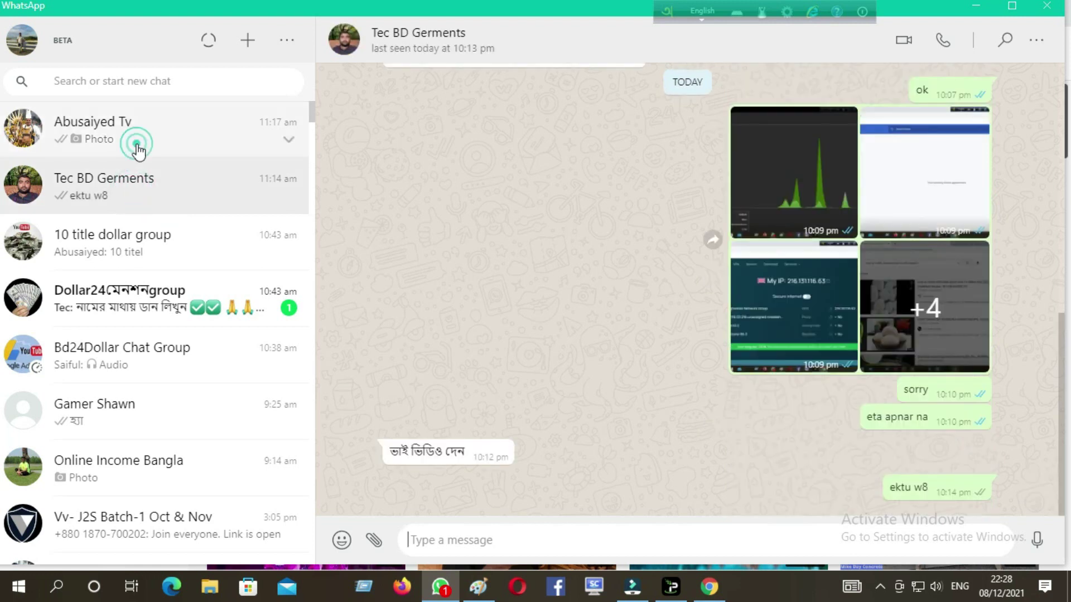
click(129, 212)
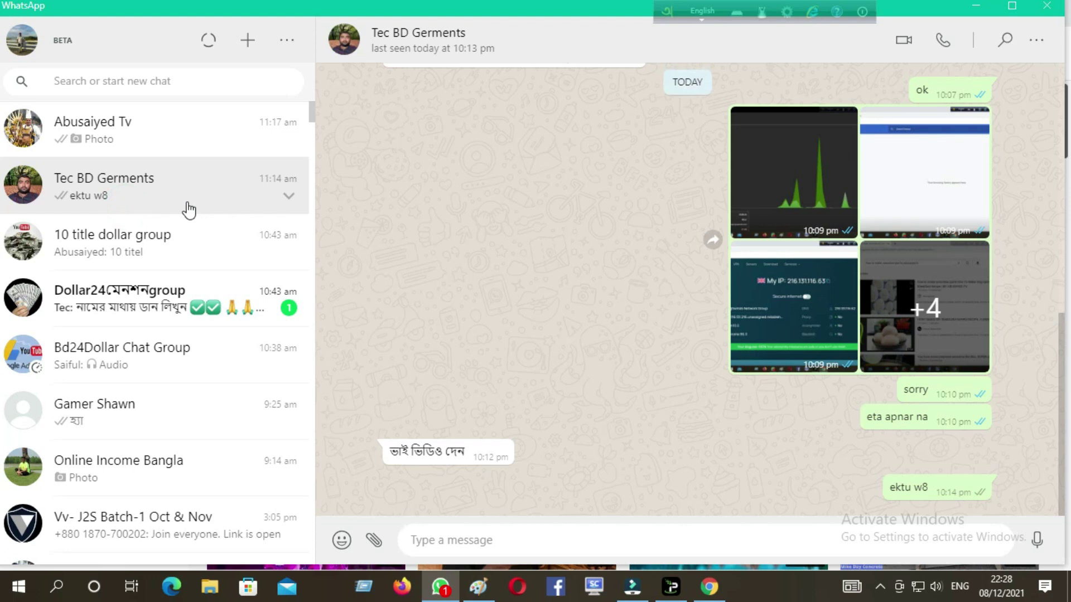
scroll(674, 344, up, 15)
scroll(673, 344, up, 5)
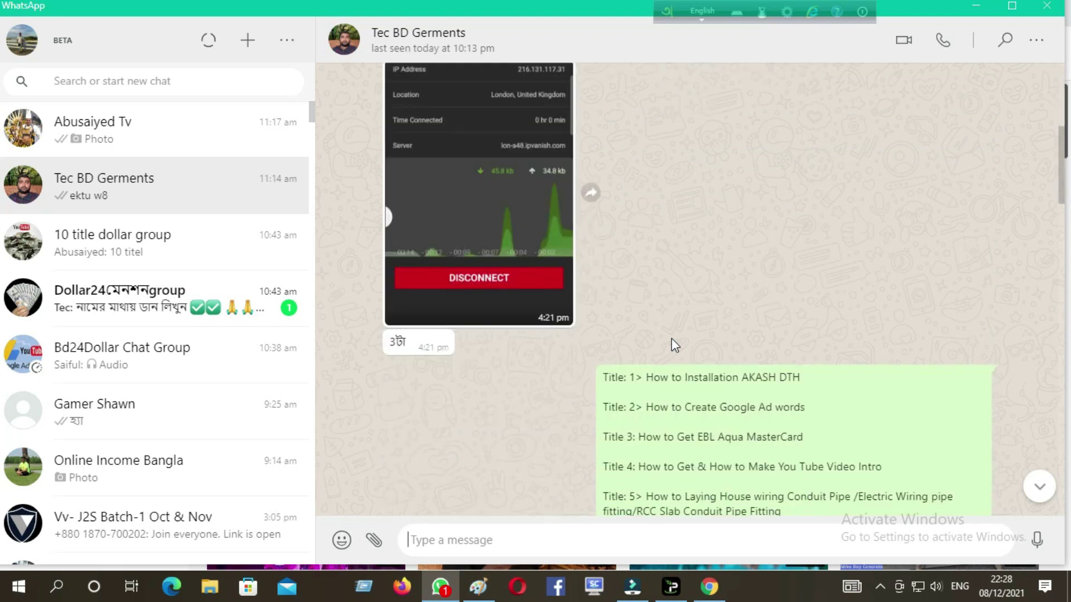
scroll(674, 344, down, 4)
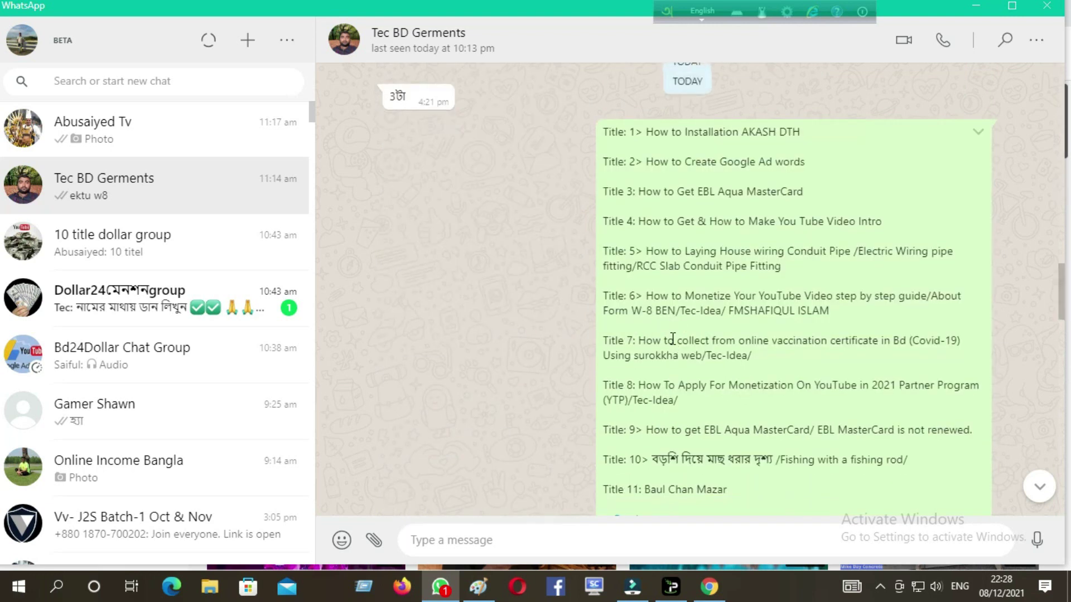